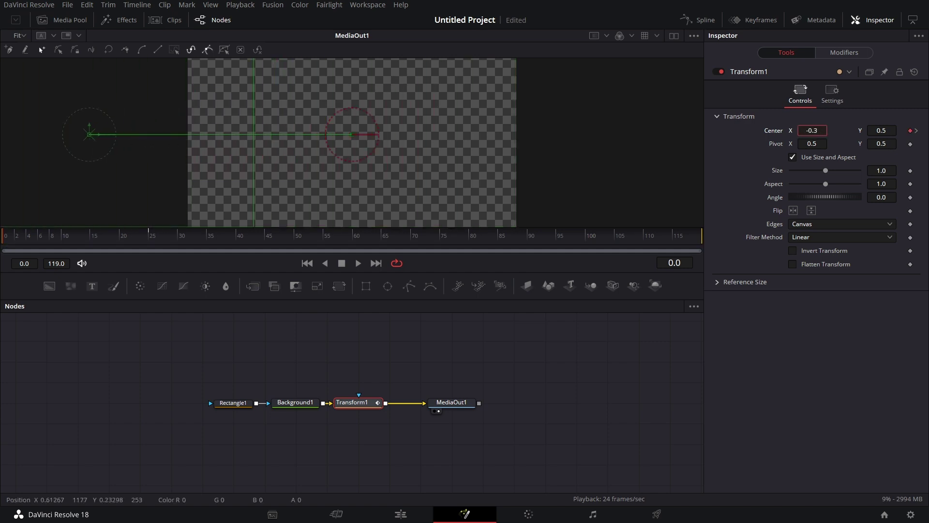
Play back the red rectangle's slide-in animation and stop it.
{"action": "left_click", "coordinate": [358, 263]}
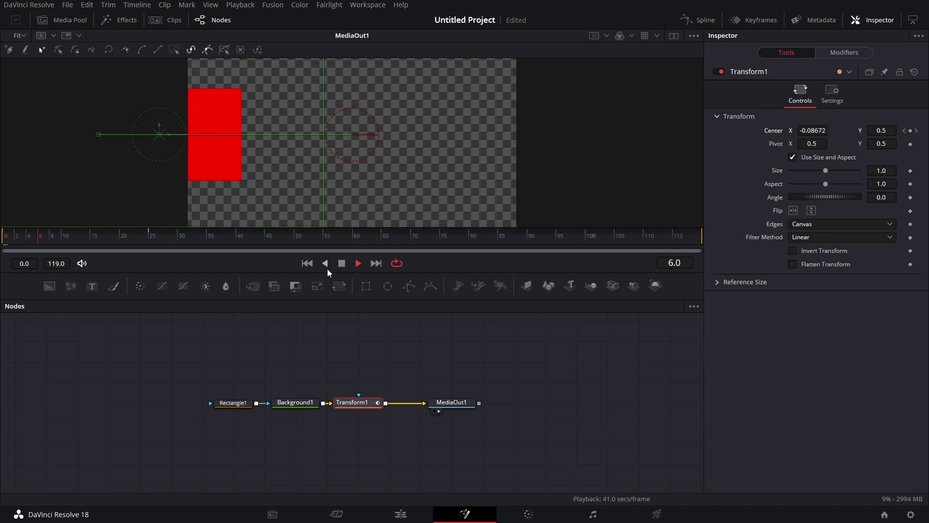
{"action": "left_click", "coordinate": [342, 263]}
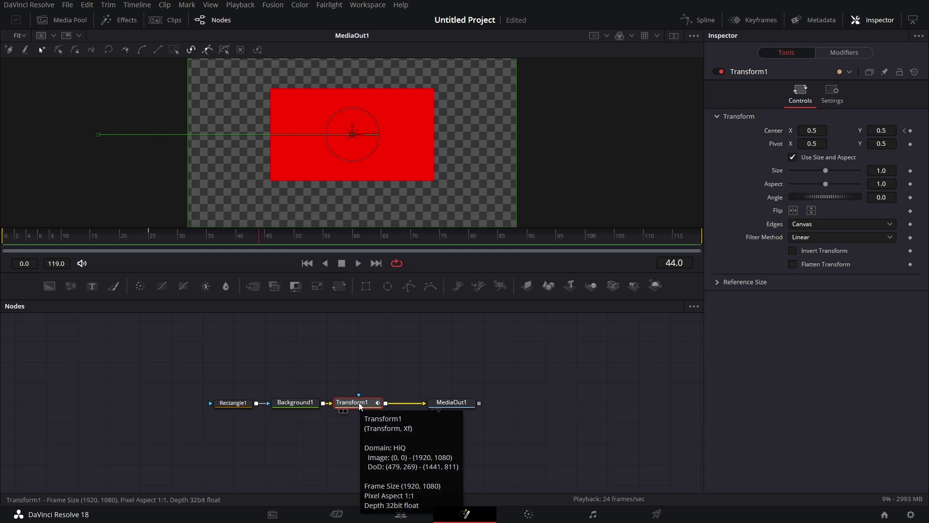
Open the Spline editor, enable the Displacement curve of Transform1's Center path and fit the curve in view.
{"action": "left_click_drag", "start_coordinate": [362, 404], "coordinate": [361, 383]}
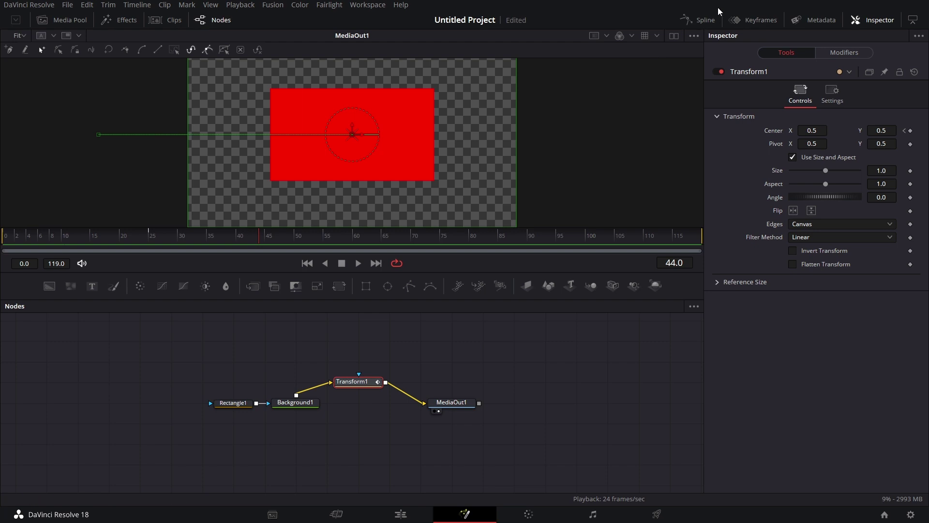
{"action": "left_click", "coordinate": [709, 19]}
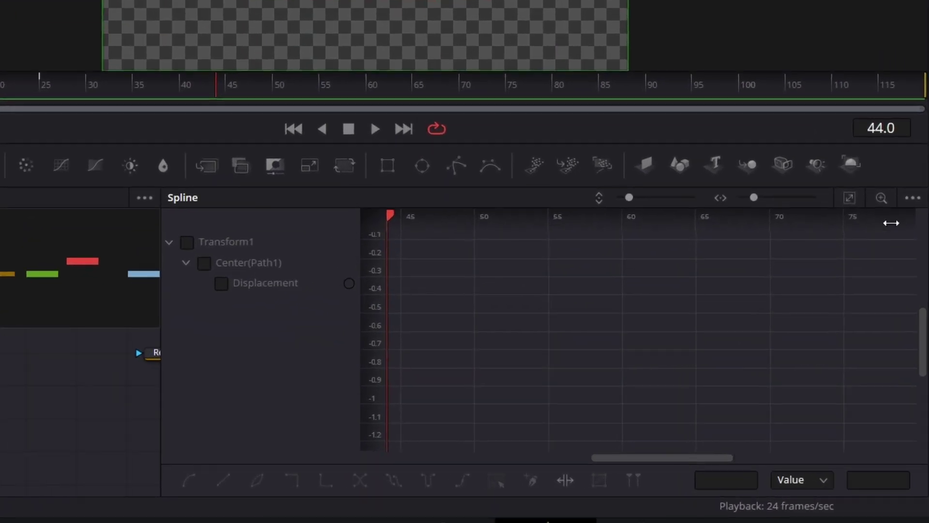
{"action": "left_click", "coordinate": [913, 198]}
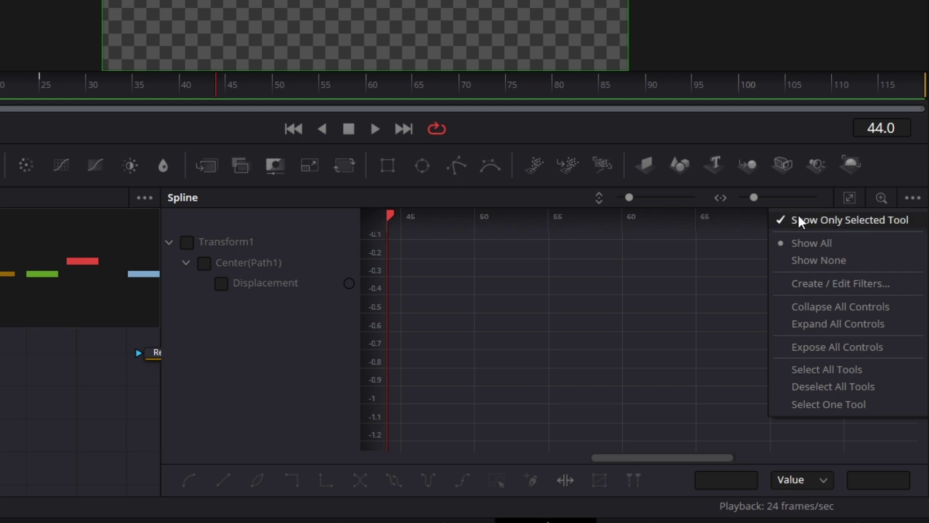
{"action": "left_click", "coordinate": [125, 356]}
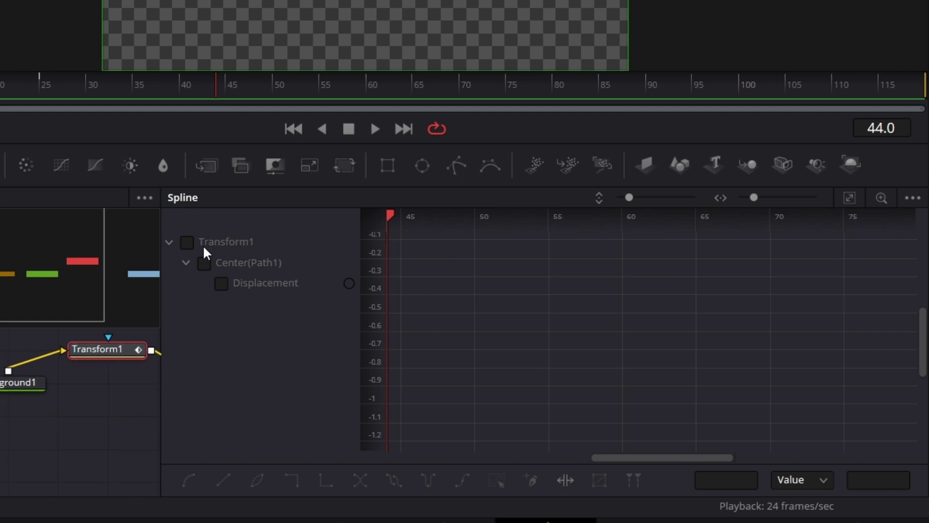
{"action": "left_click", "coordinate": [221, 283]}
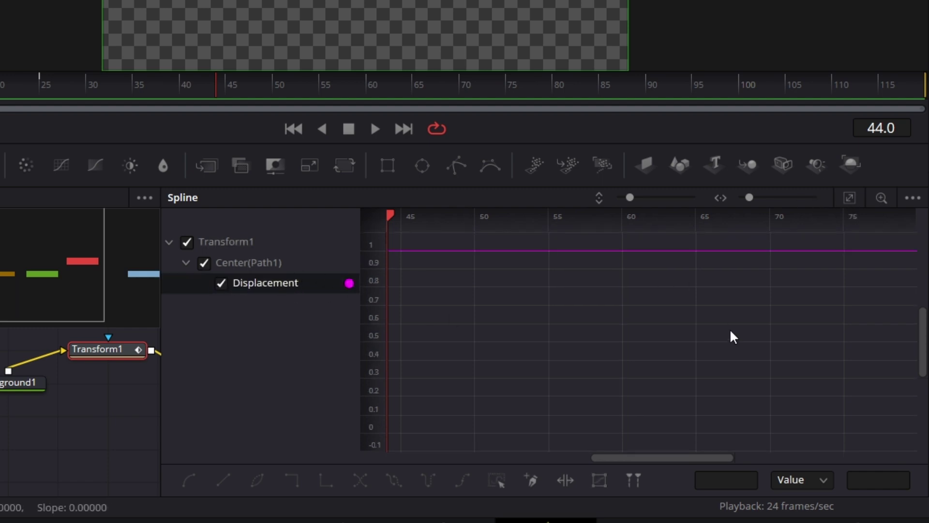
{"action": "left_click", "coordinate": [850, 198]}
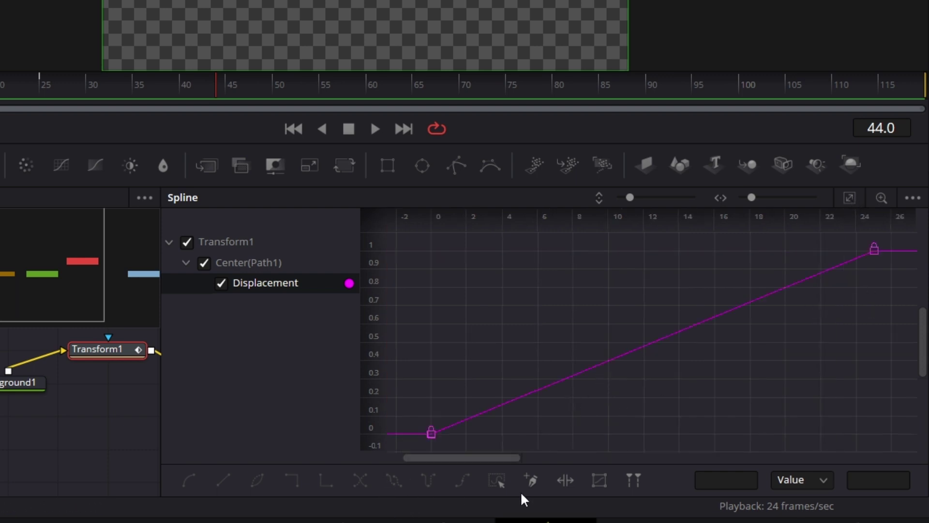
Smooth all keyframes of the Displacement curve and play the animation from frame 0 to check the motion.
{"action": "left_click", "coordinate": [501, 489]}
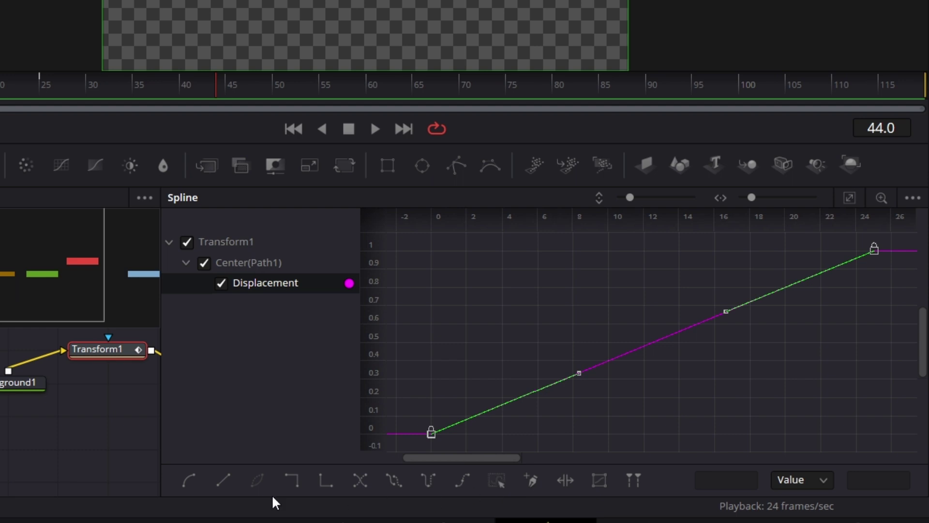
{"action": "left_click", "coordinate": [189, 481]}
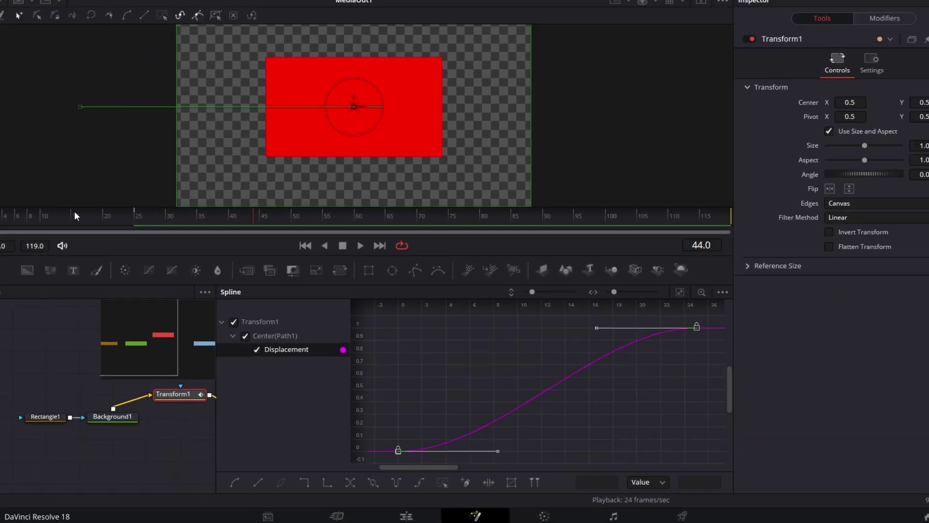
{"action": "left_click", "coordinate": [5, 241]}
{"action": "left_click", "coordinate": [361, 262]}
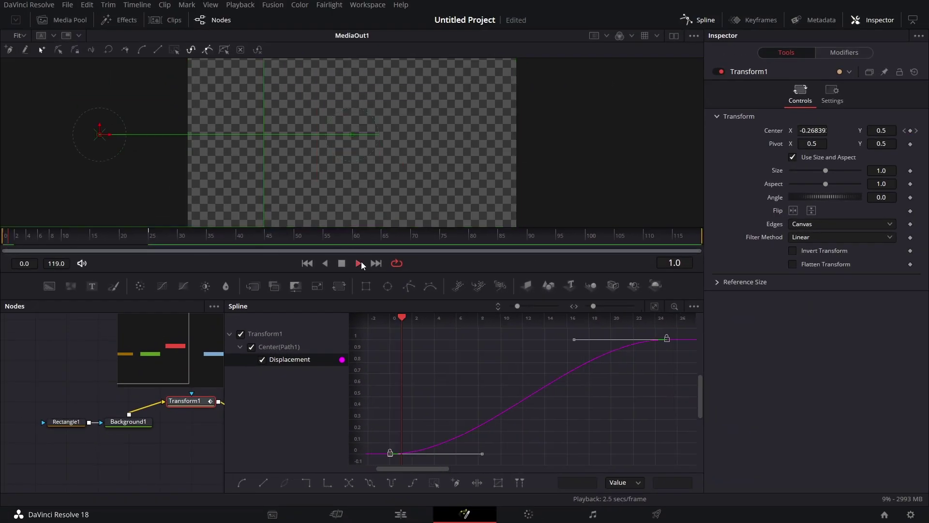
{"action": "key", "text": "space"}
{"action": "left_click_drag", "start_coordinate": [539, 469], "coordinate": [434, 473]}
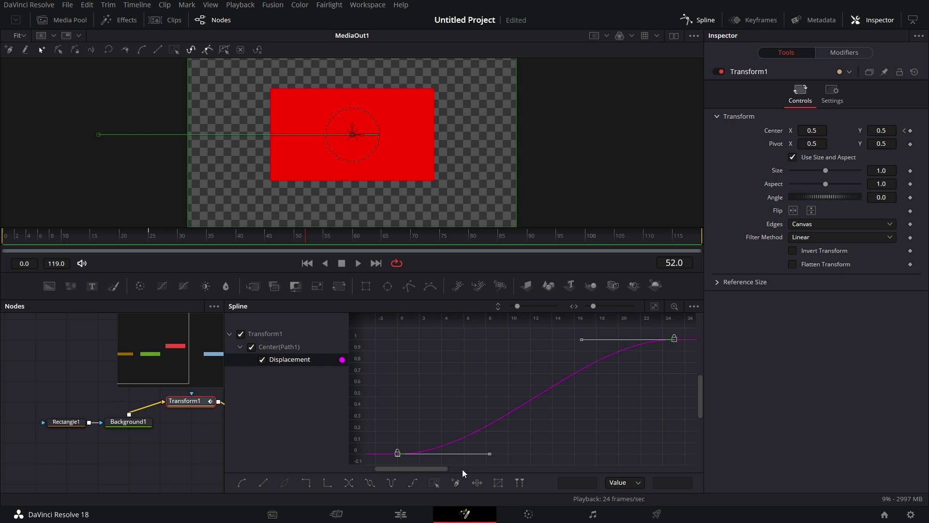
Apply Out Cubic easing to the Displacement keyframes and play the animation from the first frame.
{"action": "right_click", "coordinate": [676, 340]}
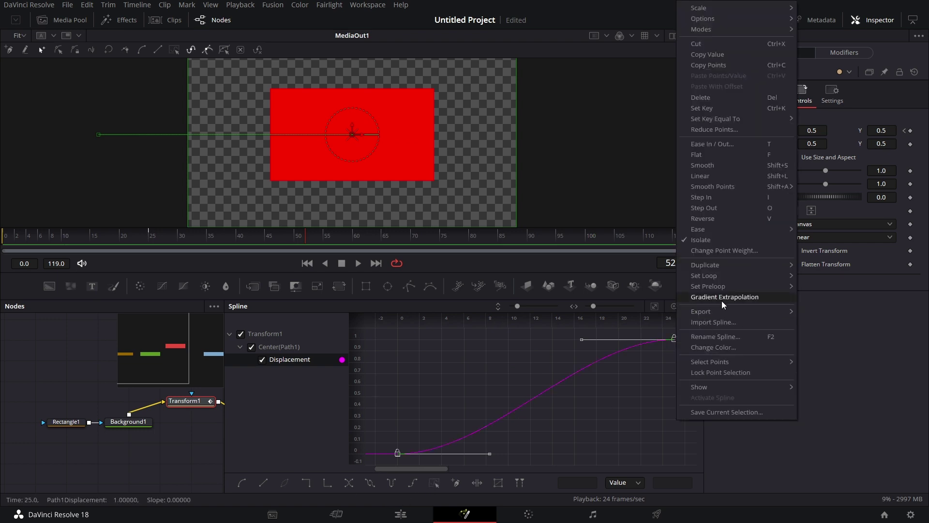
{"action": "mouse_move", "coordinate": [707, 229]}
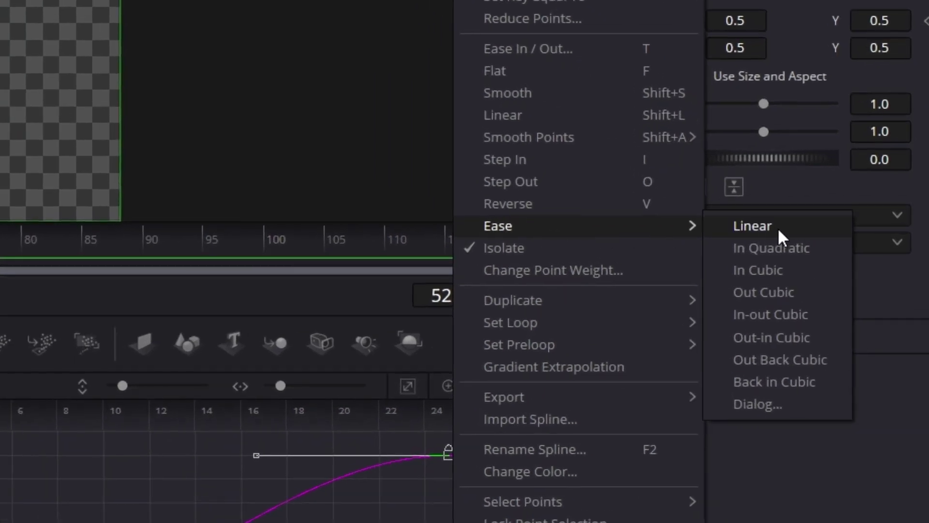
{"action": "left_click", "coordinate": [783, 290]}
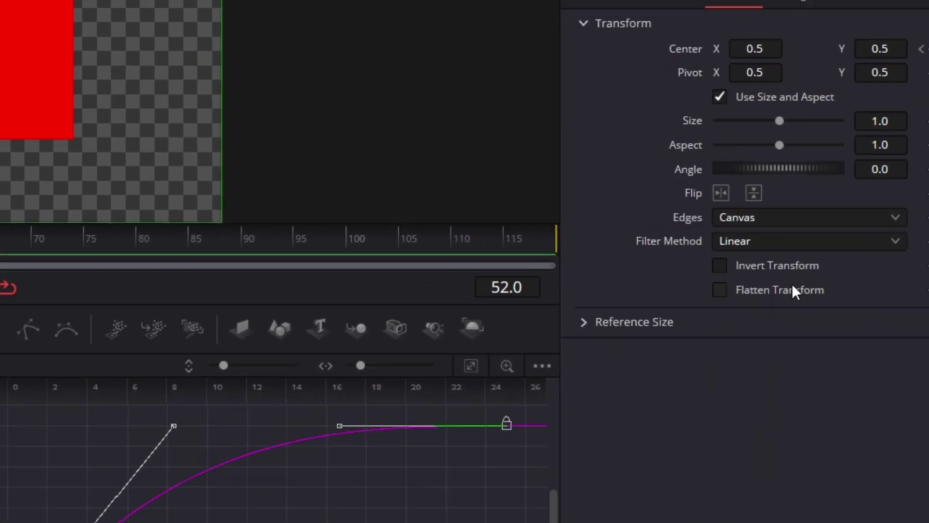
{"action": "left_click", "coordinate": [306, 263]}
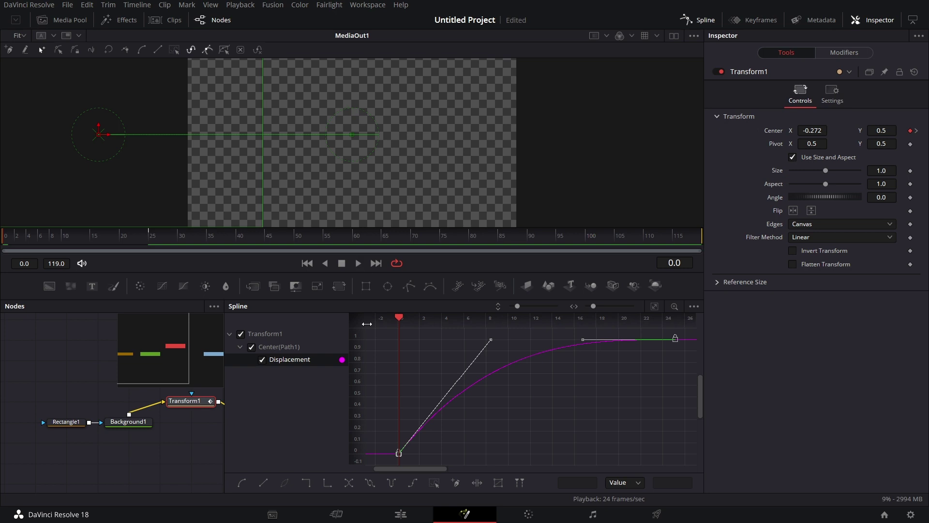
{"action": "left_click", "coordinate": [356, 263]}
{"action": "left_click", "coordinate": [342, 264]}
{"action": "left_click_drag", "start_coordinate": [476, 469], "coordinate": [402, 470]}
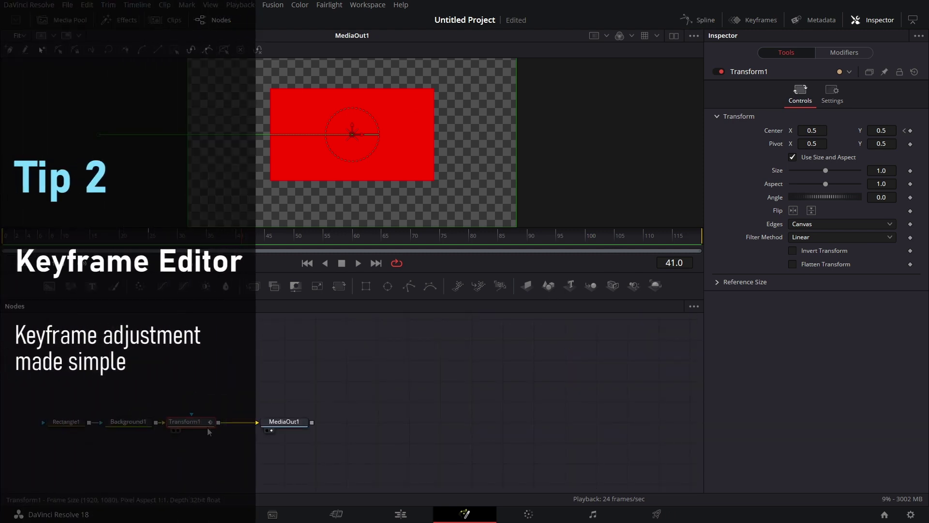
Open the Keyframes editor, expand Transform1's fitted track and move the end keyframe of the Center path displacement to frame 41.
{"action": "scroll", "coordinate": [181, 428], "scroll_direction": "down", "scroll_amount": 2}
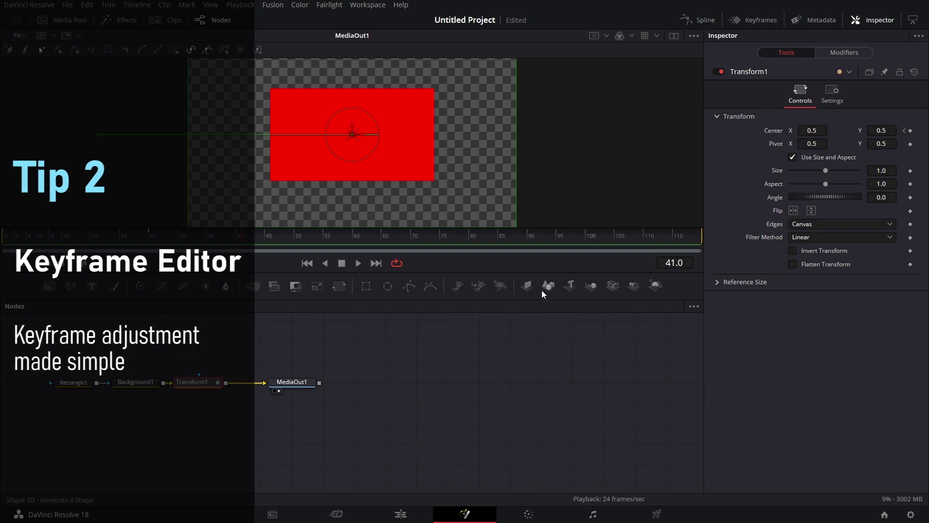
{"action": "left_click", "coordinate": [756, 23]}
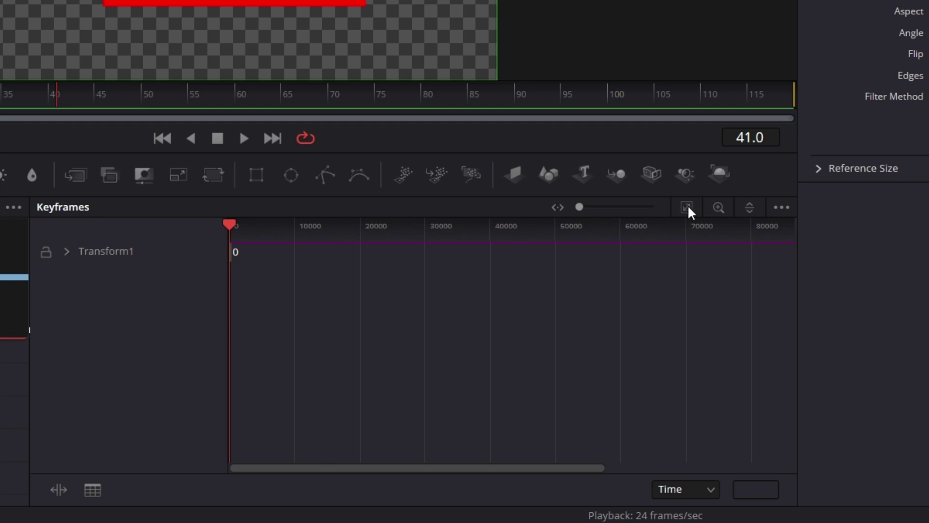
{"action": "left_click", "coordinate": [687, 207]}
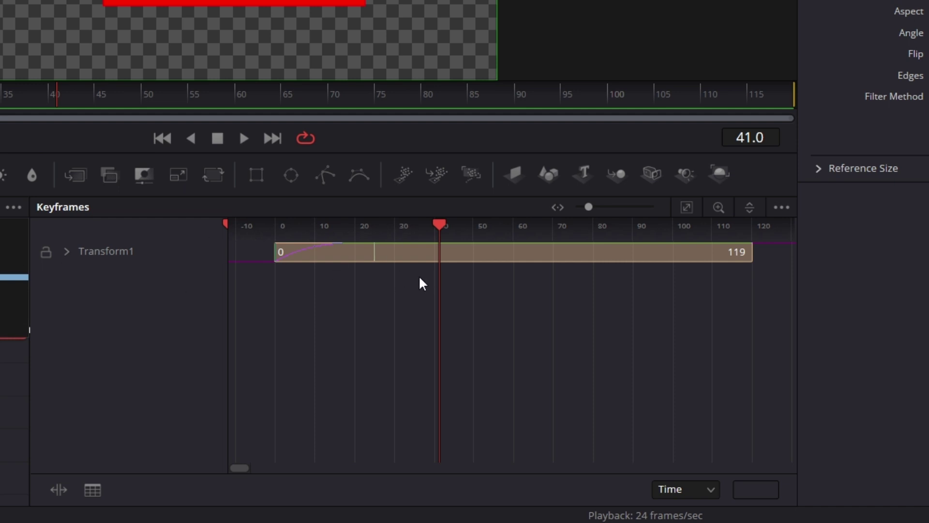
{"action": "left_click", "coordinate": [67, 250]}
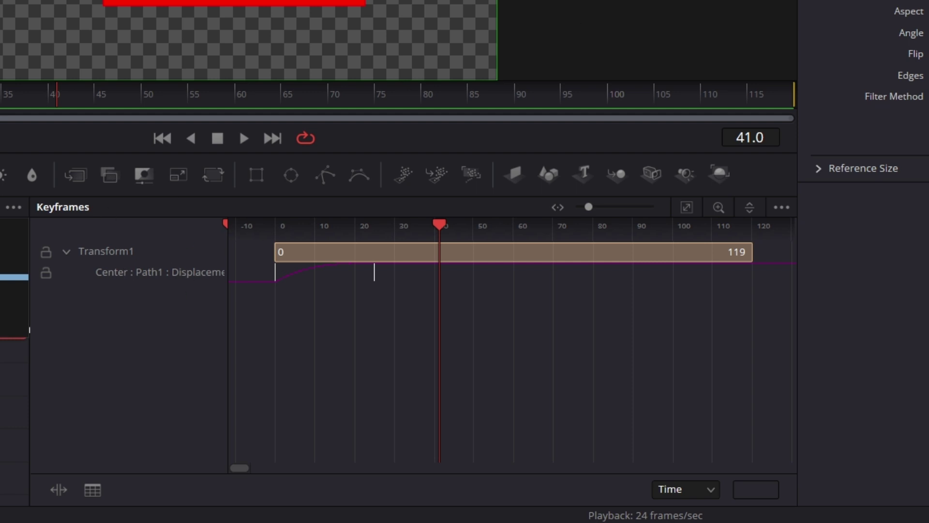
{"action": "left_click_drag", "start_coordinate": [374, 278], "coordinate": [442, 289]}
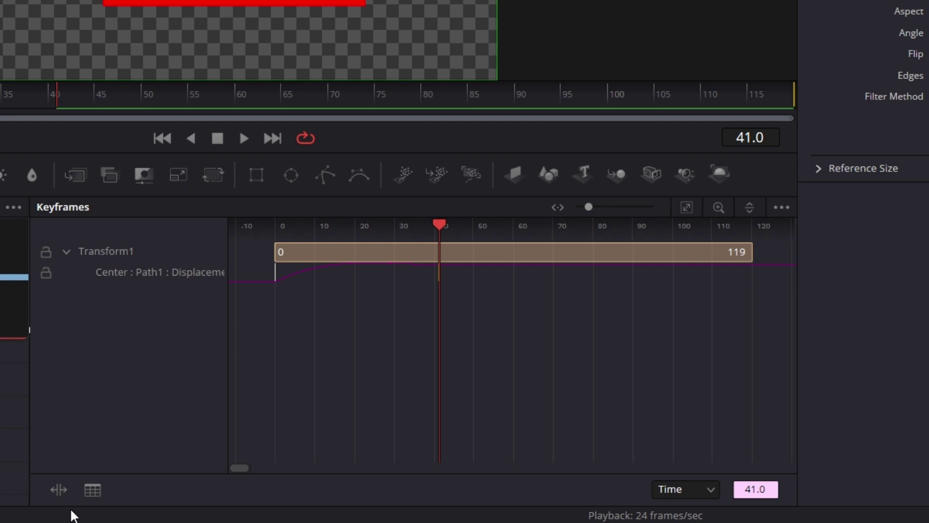
Time-stretch both Center displacement keyframes so the animation ends at about frame 31, and close the Keyframes editor.
{"action": "left_click_drag", "start_coordinate": [248, 343], "coordinate": [484, 269]}
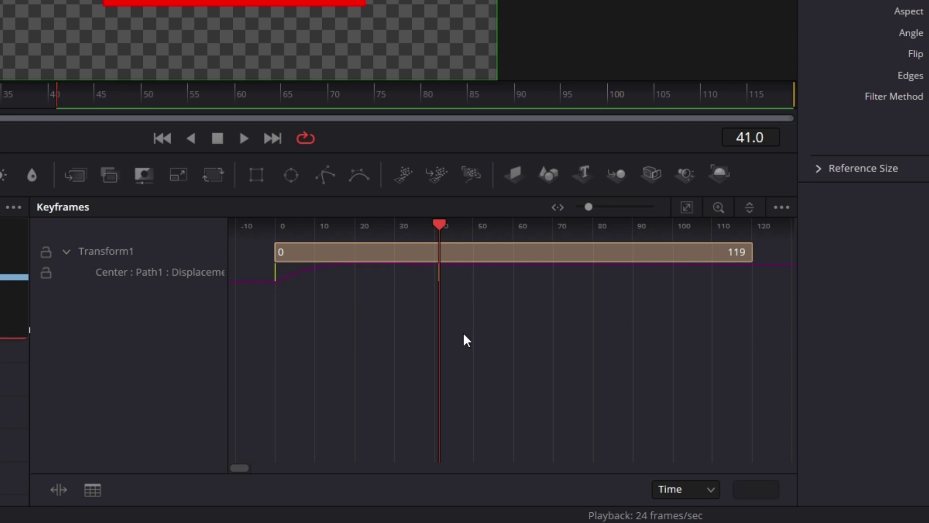
{"action": "left_click_drag", "start_coordinate": [266, 343], "coordinate": [482, 253]}
{"action": "left_click", "coordinate": [59, 490]}
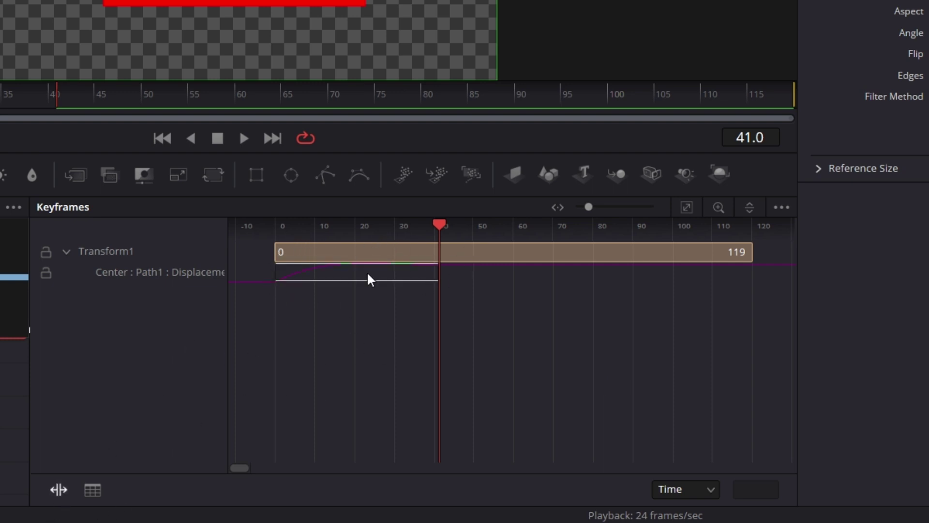
{"action": "left_click_drag", "start_coordinate": [438, 273], "coordinate": [428, 280]}
{"action": "left_click_drag", "start_coordinate": [356, 280], "coordinate": [394, 280]}
{"action": "left_click", "coordinate": [247, 482]}
{"action": "left_click", "coordinate": [760, 20]}
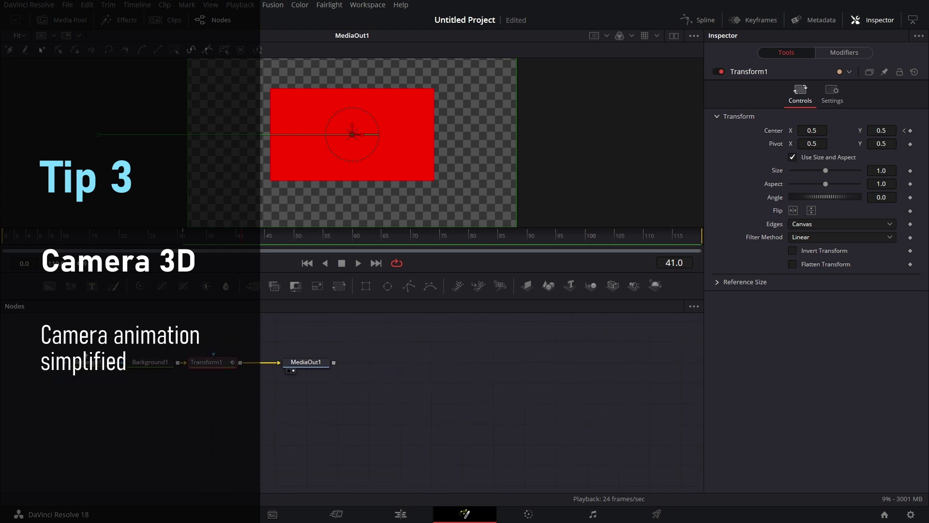
Detach the Rectangle1, Background1 and Transform1 chain from MediaOut1 and space them apart in the node graph.
{"action": "left_click", "coordinate": [55, 349]}
{"action": "left_click_drag", "start_coordinate": [278, 409], "coordinate": [289, 389]}
{"action": "left_click_drag", "start_coordinate": [302, 345], "coordinate": [551, 406]}
Add an ImagePlane3D node below Transform1, display it in the viewer and examine it from an angled perspective.
{"action": "left_click_drag", "start_coordinate": [527, 285], "coordinate": [272, 412]}
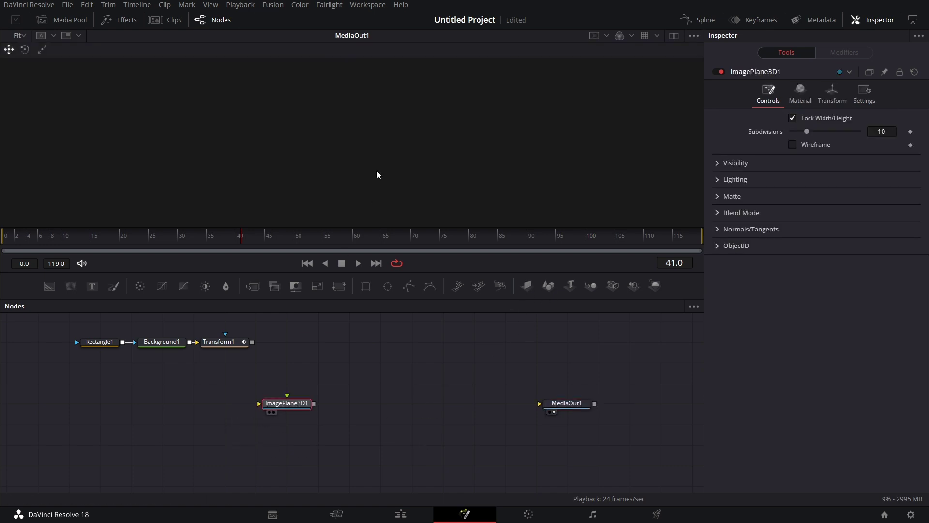
{"action": "key", "text": "1"}
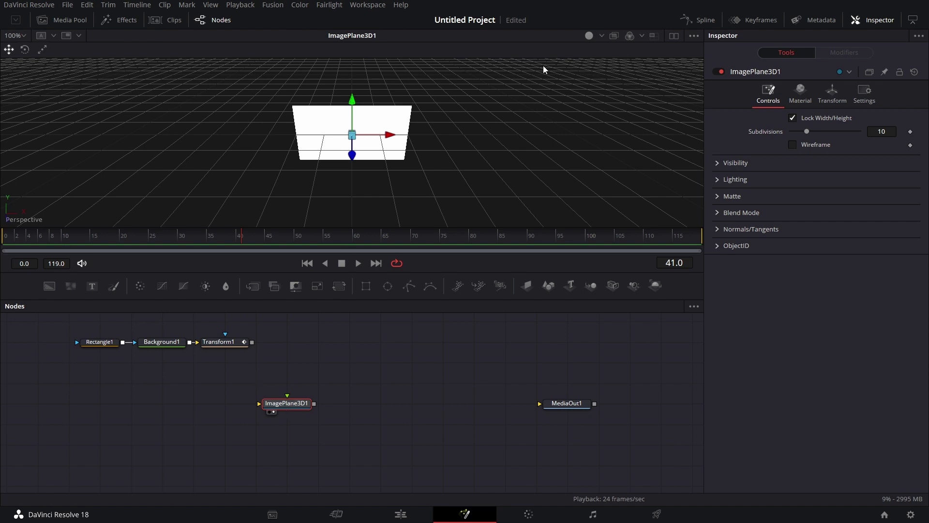
{"action": "left_click_drag", "start_coordinate": [380, 173], "coordinate": [383, 183]}
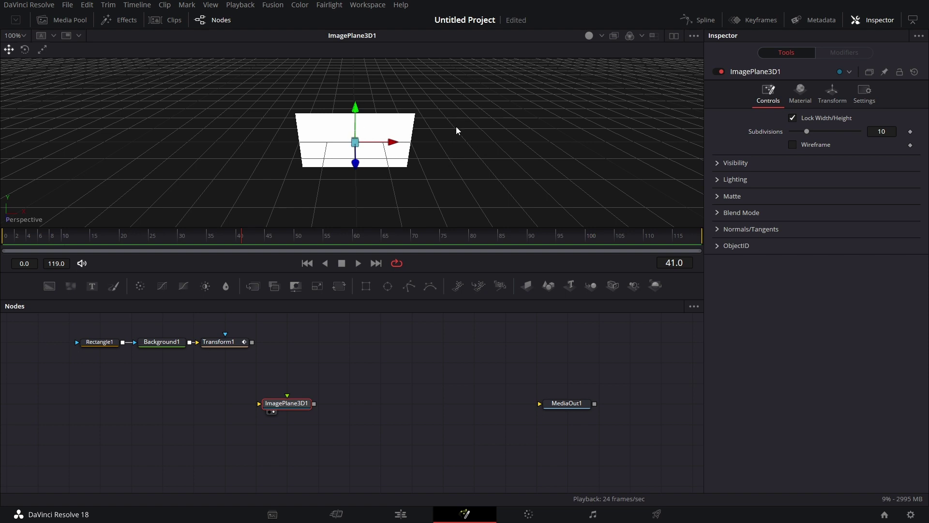
{"action": "left_click_drag", "start_coordinate": [467, 129], "coordinate": [374, 137]}
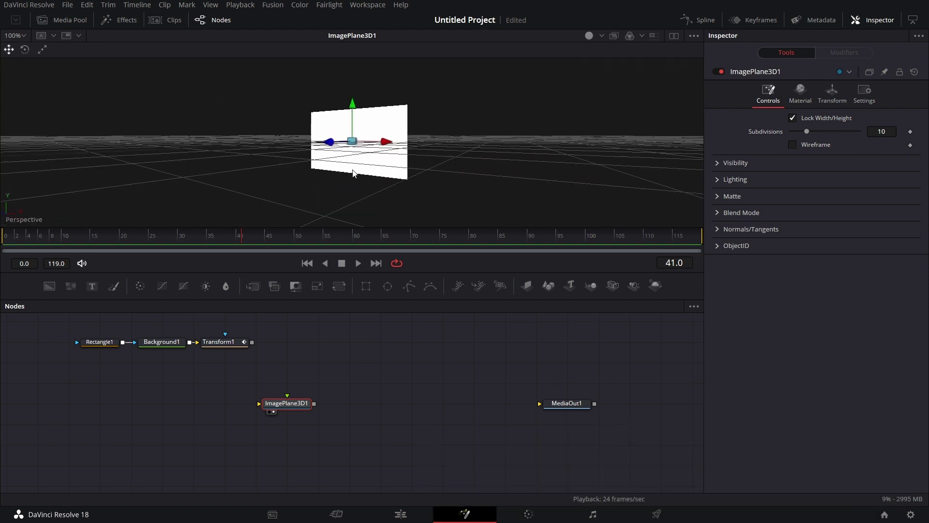
{"action": "scroll", "coordinate": [353, 171], "scroll_direction": "up", "scroll_amount": 3}
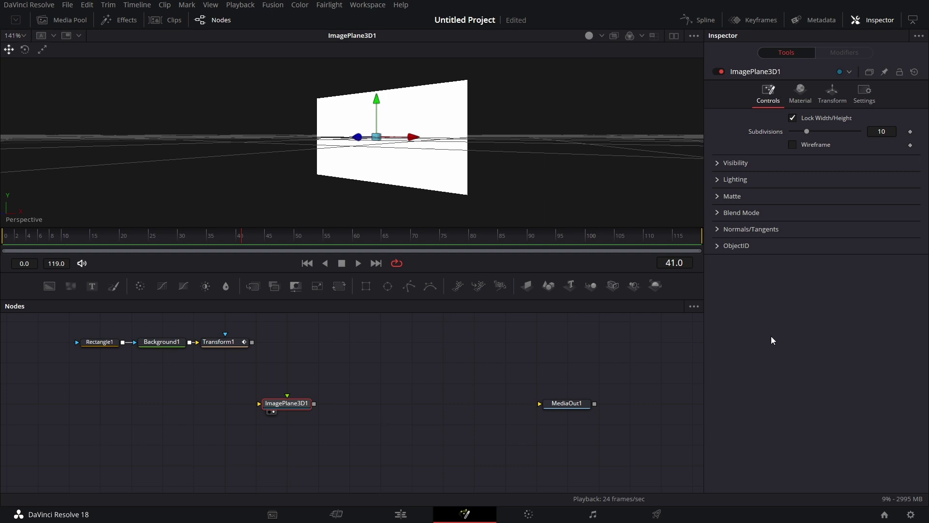
Add Renderer3D and Merge3D nodes before MediaOut1 and connect ImagePlane3D1 through Merge3D1 into Renderer3D1.
{"action": "left_click_drag", "start_coordinate": [656, 286], "coordinate": [463, 413]}
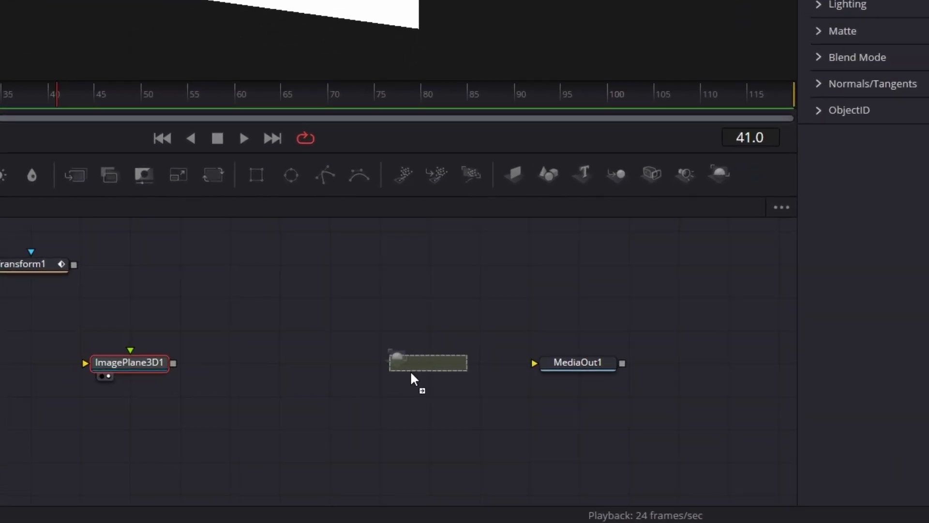
{"action": "left_click_drag", "start_coordinate": [412, 374], "coordinate": [412, 374]}
{"action": "left_click_drag", "start_coordinate": [619, 175], "coordinate": [265, 368]}
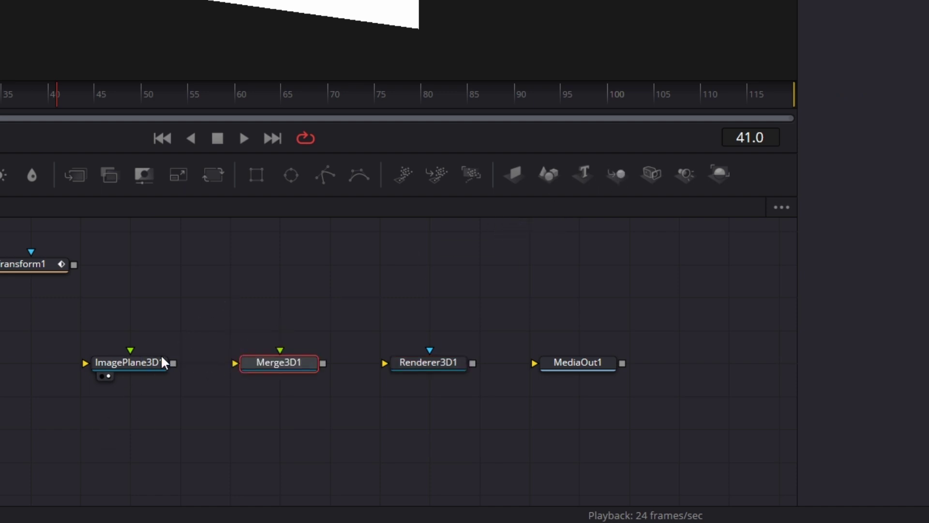
{"action": "left_click_drag", "start_coordinate": [174, 364], "coordinate": [253, 370]}
{"action": "left_click_drag", "start_coordinate": [323, 364], "coordinate": [412, 370]}
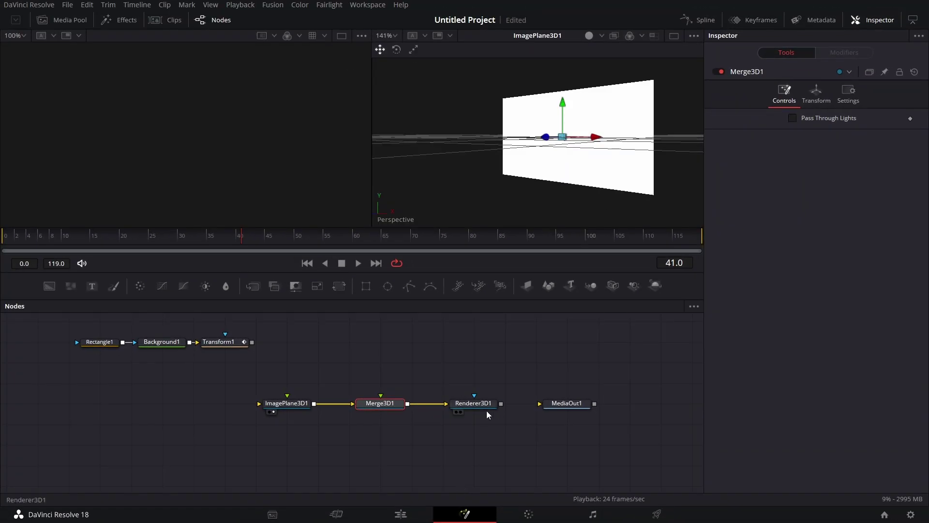
Display ImagePlane3D1 in the first of the two viewers and Renderer3D1 in the second.
{"action": "left_click_drag", "start_coordinate": [286, 403], "coordinate": [217, 121]}
{"action": "left_click", "coordinate": [455, 403]}
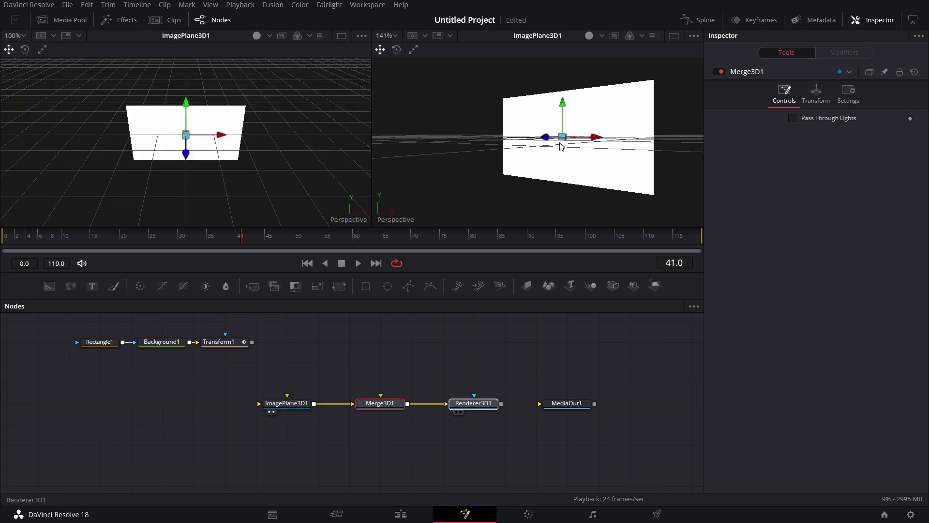
{"action": "left_click_drag", "start_coordinate": [560, 146], "coordinate": [560, 146]}
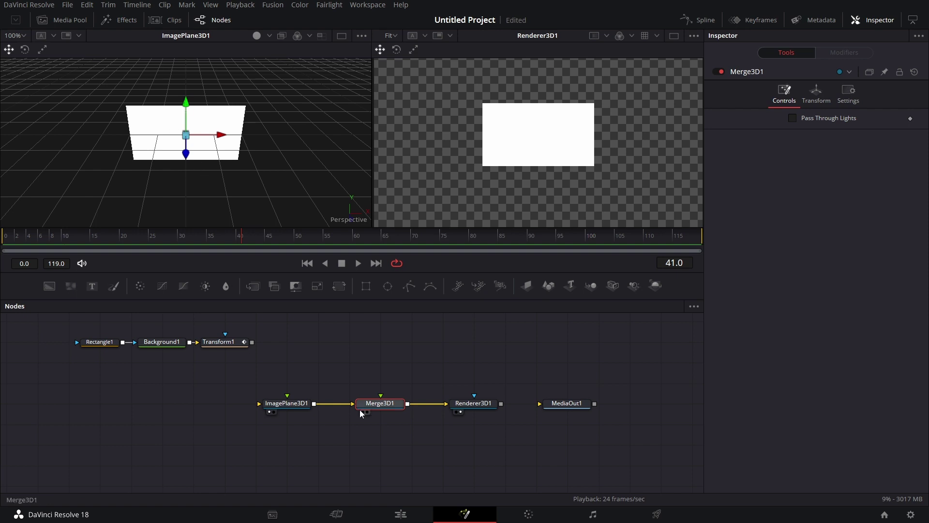
Display Merge3D1 from an angled perspective, add a camera matching that view, and place it under Merge3D1 in the node graph.
{"action": "left_click_drag", "start_coordinate": [375, 409], "coordinate": [232, 151]}
{"action": "left_click_drag", "start_coordinate": [222, 191], "coordinate": [207, 136]}
{"action": "scroll", "coordinate": [205, 149], "scroll_direction": "up", "scroll_amount": 5}
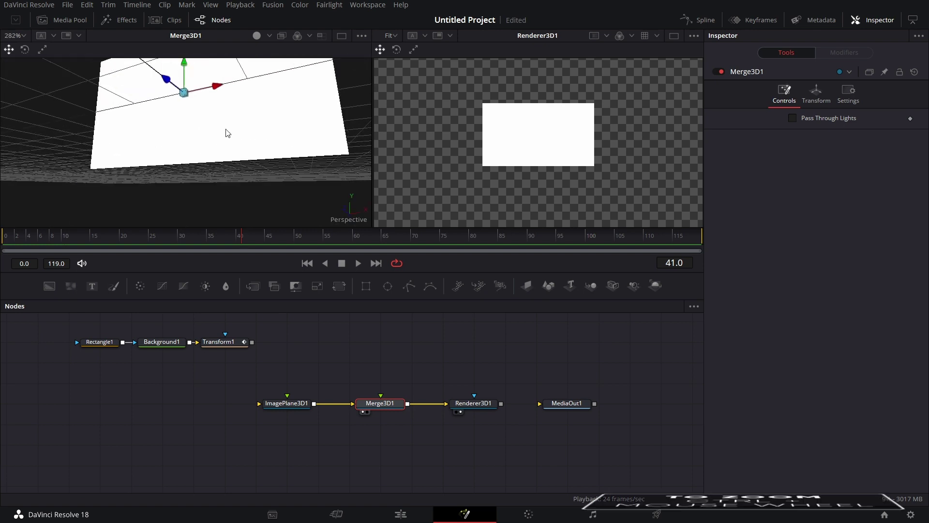
{"action": "left_click_drag", "start_coordinate": [185, 204], "coordinate": [218, 152]}
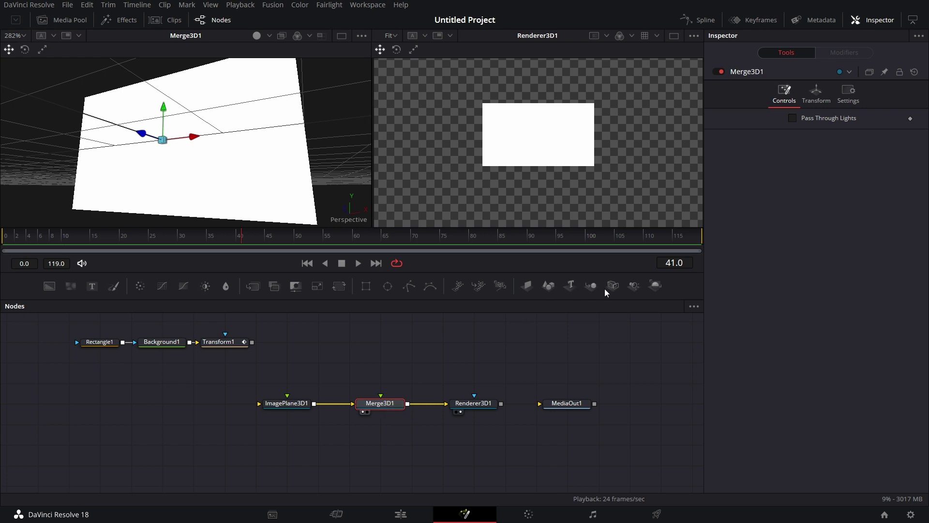
{"action": "left_click_drag", "start_coordinate": [612, 285], "coordinate": [214, 157]}
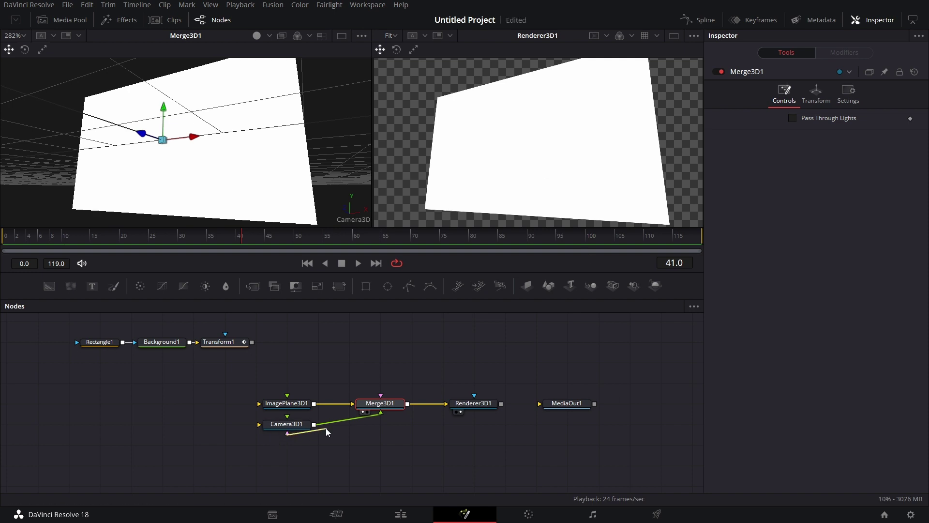
{"action": "left_click_drag", "start_coordinate": [298, 427], "coordinate": [382, 437]}
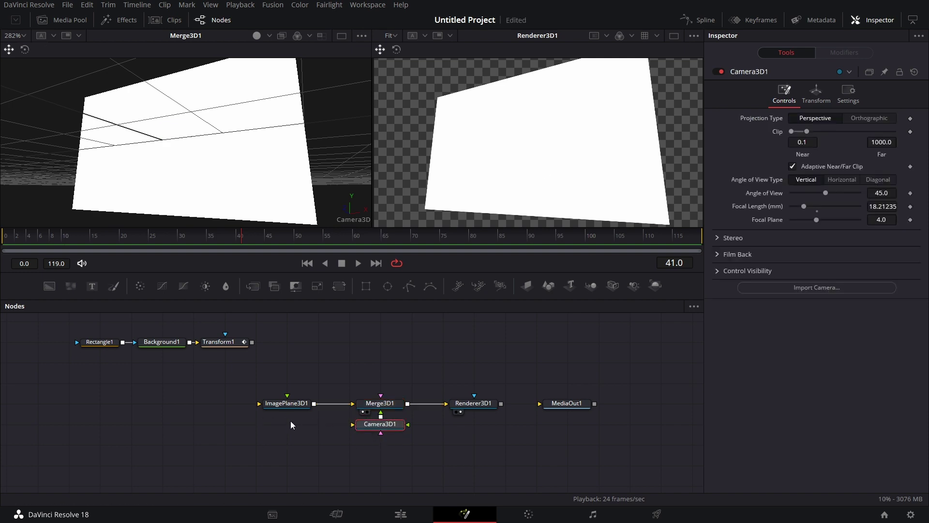
Display ImagePlane3D1 from a raised angle, add a camera matching that view, and arrange Camera3D2 below Merge3D2 in the node chain.
{"action": "left_click_drag", "start_coordinate": [288, 404], "coordinate": [221, 406]}
{"action": "key", "text": "1"}
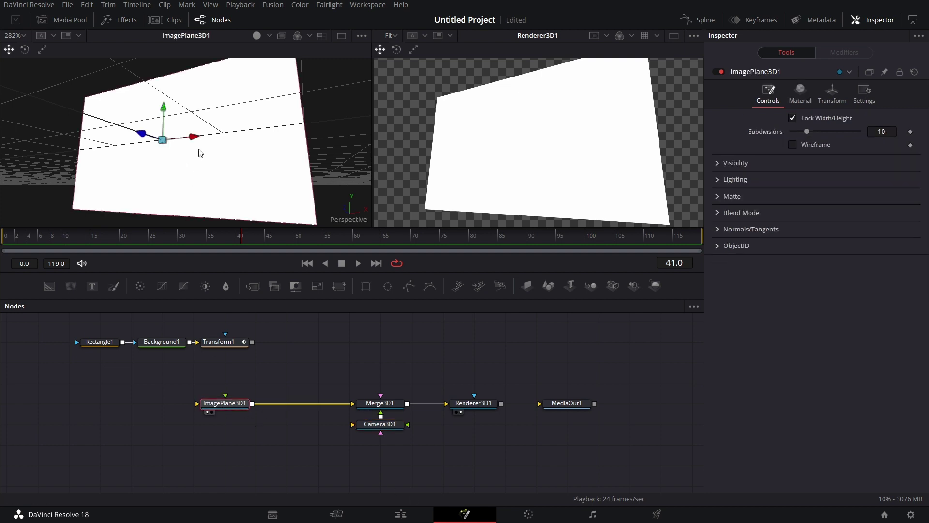
{"action": "left_click_drag", "start_coordinate": [197, 125], "coordinate": [192, 196]}
{"action": "left_click_drag", "start_coordinate": [216, 213], "coordinate": [214, 168]}
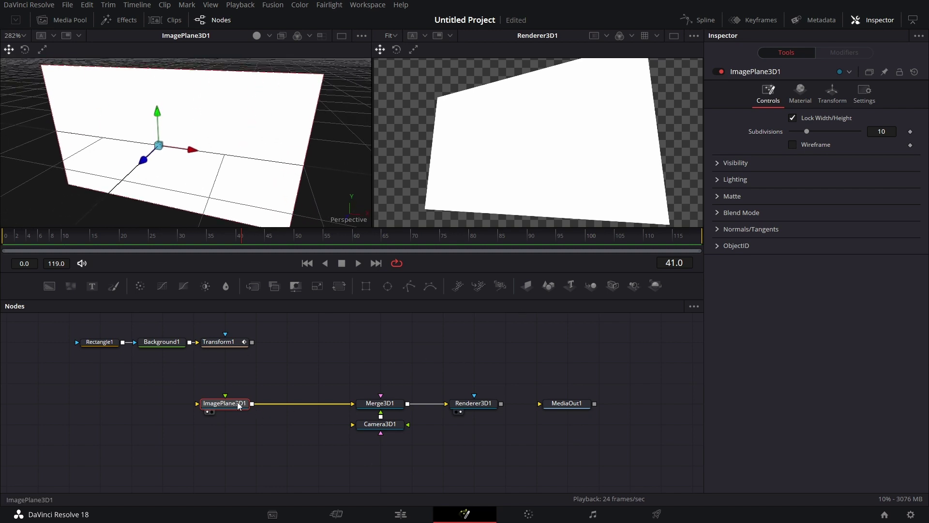
{"action": "left_click_drag", "start_coordinate": [613, 287], "coordinate": [224, 149]}
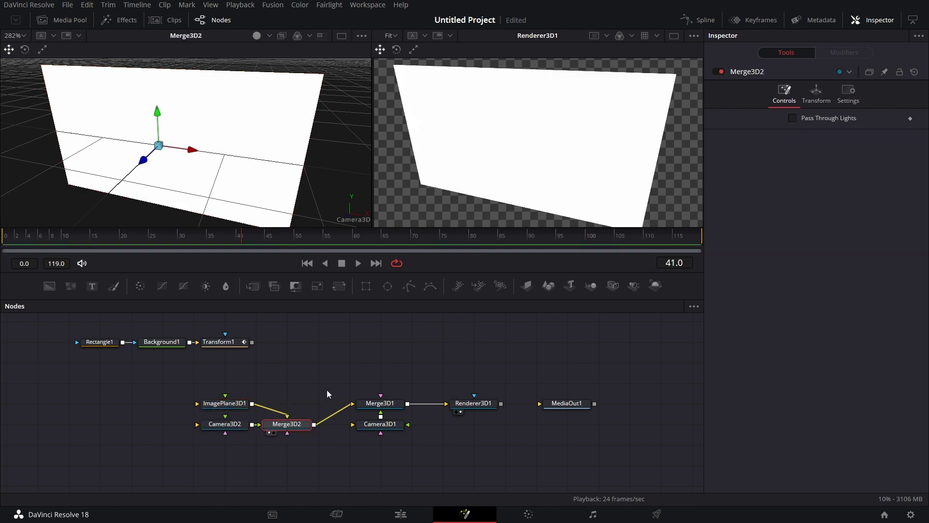
{"action": "left_click_drag", "start_coordinate": [239, 425], "coordinate": [299, 412]}
{"action": "left_click_drag", "start_coordinate": [291, 457], "coordinate": [297, 440]}
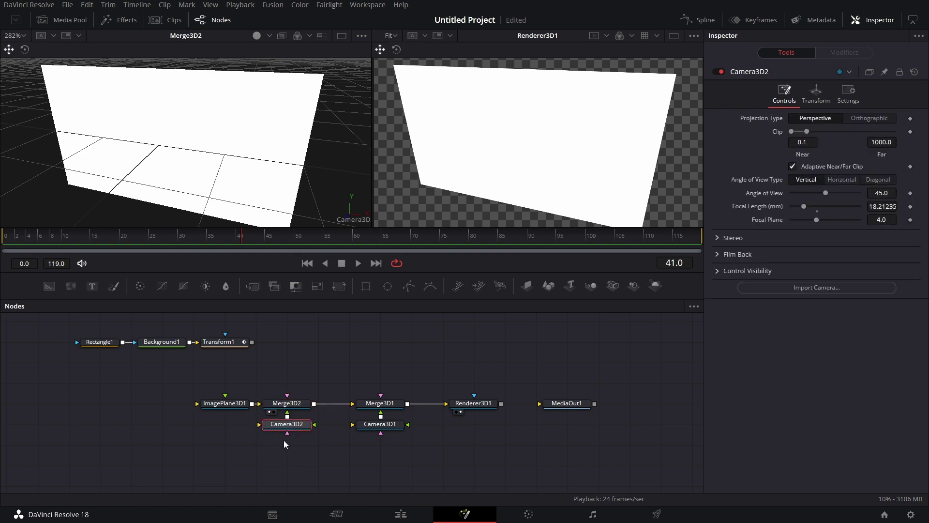
Switch the Merge3D2 view from Camera3D2 to Perspective.
{"action": "left_click", "coordinate": [286, 403]}
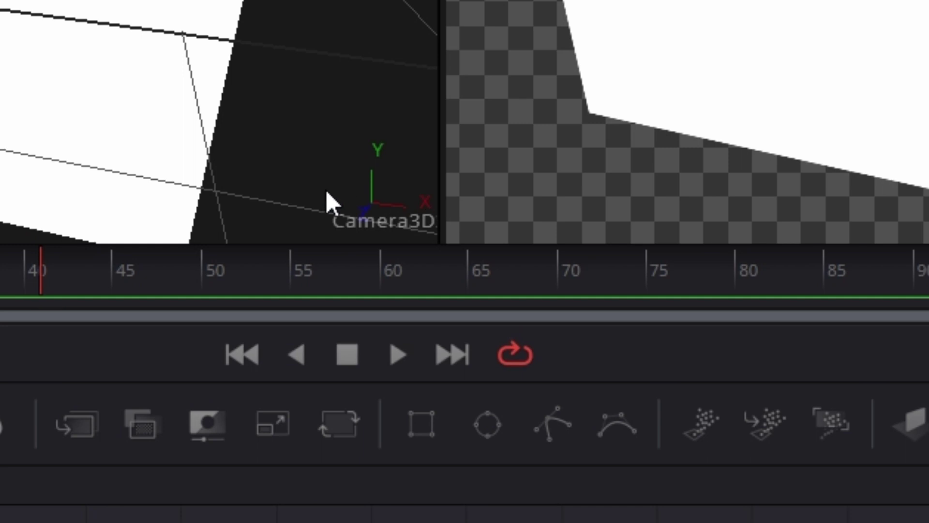
{"action": "right_click", "coordinate": [380, 219]}
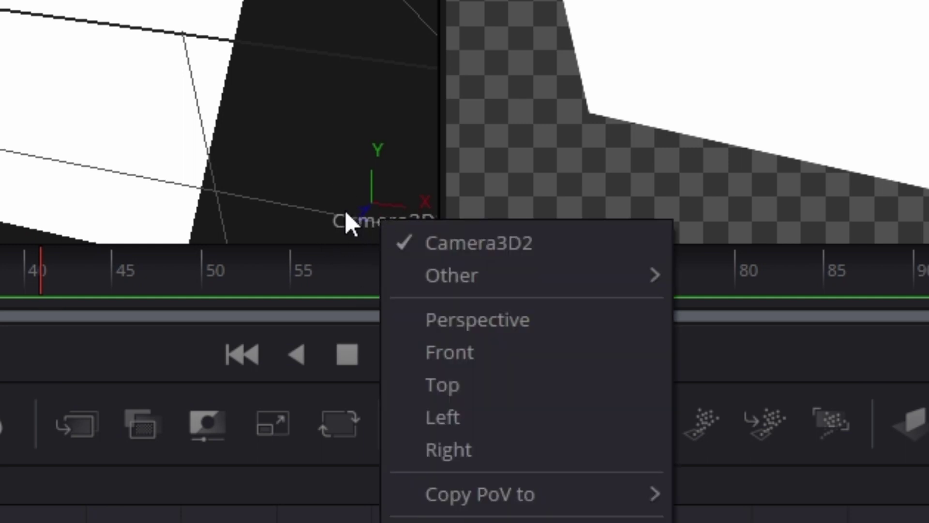
{"action": "left_click", "coordinate": [494, 325]}
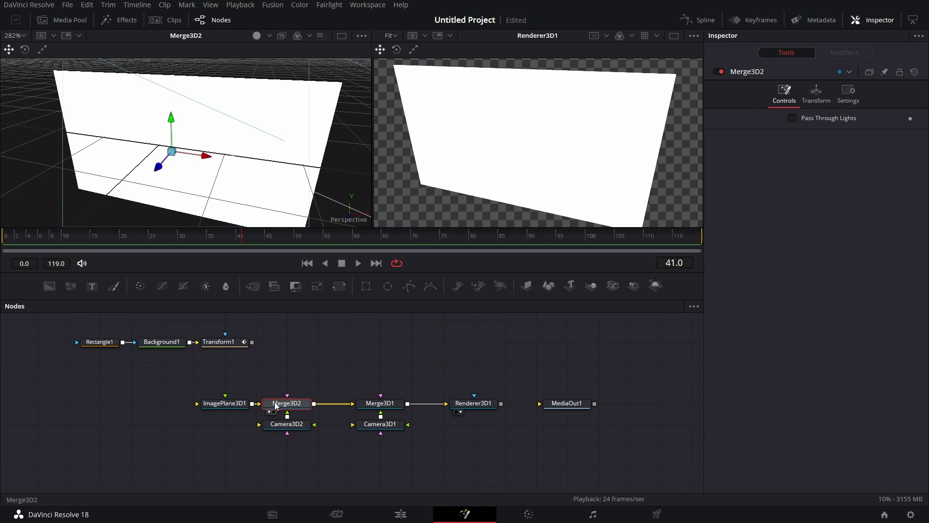
Show Camera3D2's transform settings and delete the redundant Merge3D1 and Camera3D1 nodes.
{"action": "left_click", "coordinate": [299, 427]}
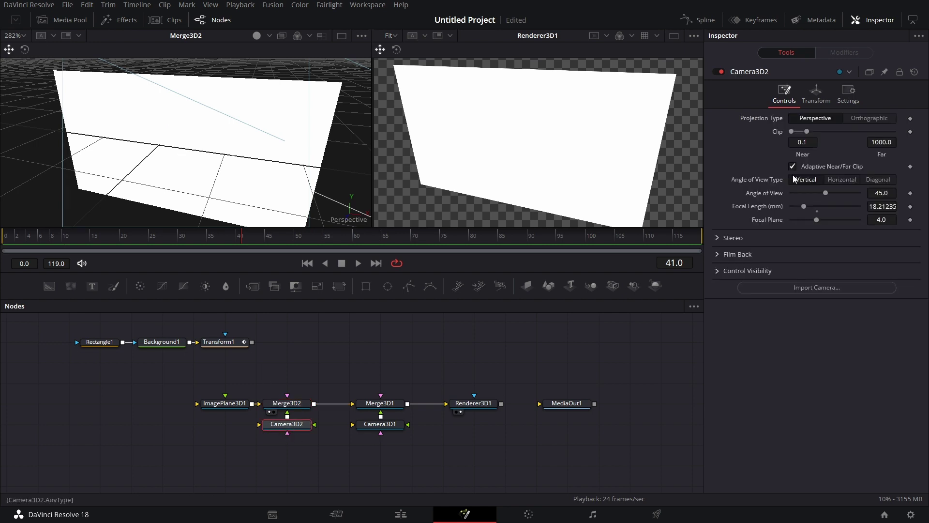
{"action": "left_click", "coordinate": [824, 94]}
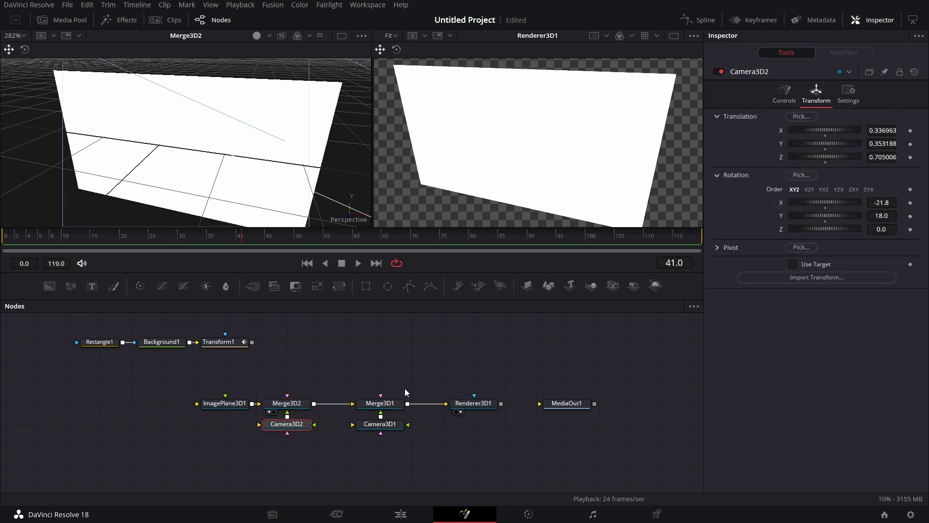
{"action": "left_click_drag", "start_coordinate": [407, 385], "coordinate": [382, 439]}
{"action": "key", "text": "Delete"}
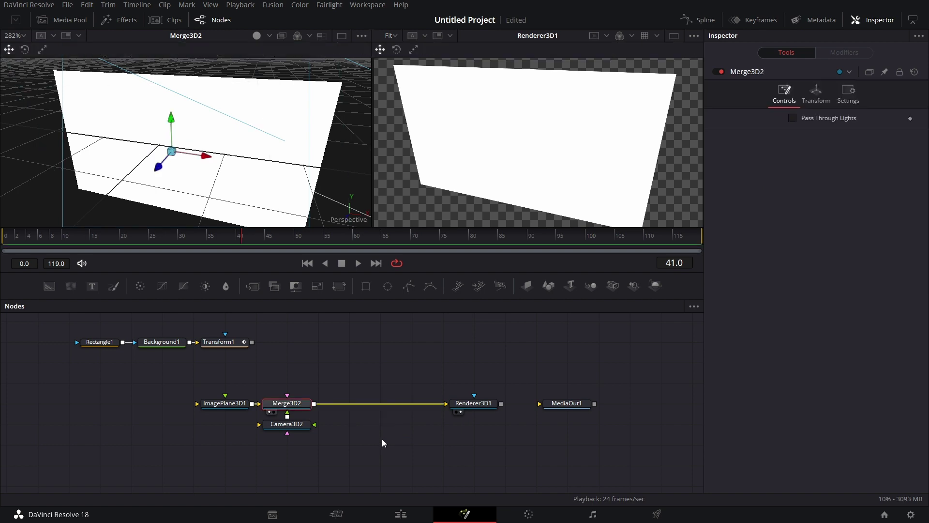
Keyframe Camera3D2's X, Y and Z translation and X, Y and Z rotation at frame 41.
{"action": "left_click", "coordinate": [289, 429]}
{"action": "left_click", "coordinate": [911, 130]}
{"action": "left_click", "coordinate": [911, 144]}
{"action": "left_click", "coordinate": [910, 157]}
{"action": "left_click", "coordinate": [911, 202]}
{"action": "left_click", "coordinate": [911, 216]}
{"action": "left_click", "coordinate": [911, 229]}
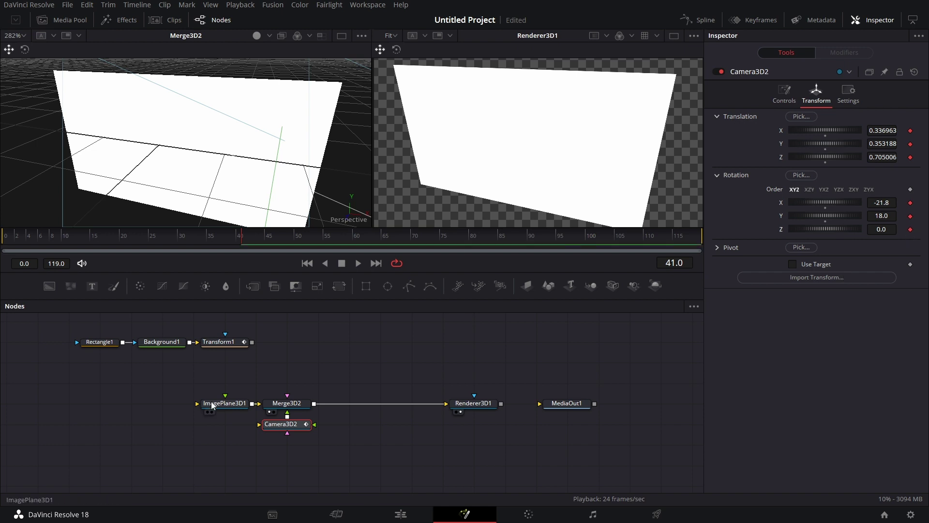
At frame 0, orbit the Merge3D2 perspective view to the opposite side and copy its point of view to Camera3D2.
{"action": "left_click", "coordinate": [6, 241]}
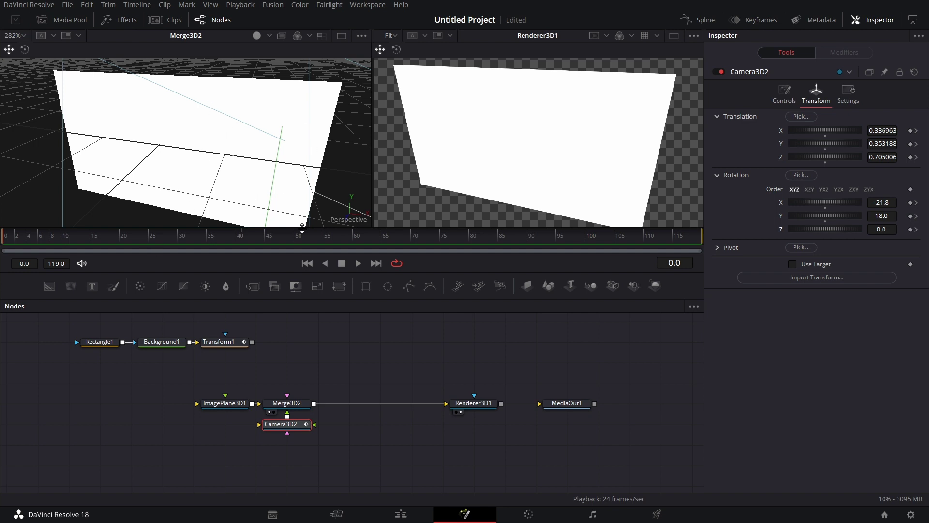
{"action": "left_click", "coordinate": [293, 404]}
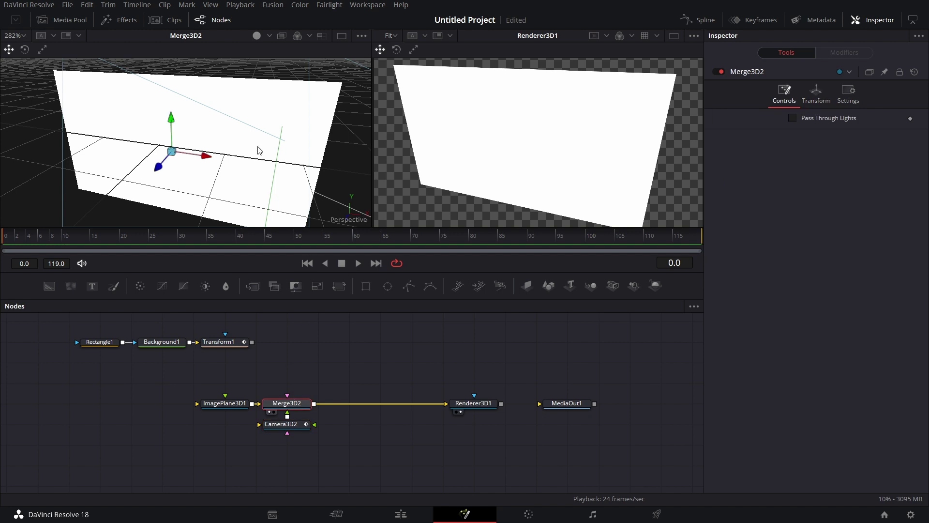
{"action": "mouse_move", "coordinate": [260, 147]}
{"action": "left_mouse_down"}
{"action": "mouse_move", "coordinate": [245, 132]}
{"action": "mouse_move", "coordinate": [225, 174]}
{"action": "mouse_move", "coordinate": [304, 167]}
{"action": "mouse_move", "coordinate": [202, 173]}
{"action": "mouse_move", "coordinate": [267, 152]}
{"action": "left_mouse_up"}
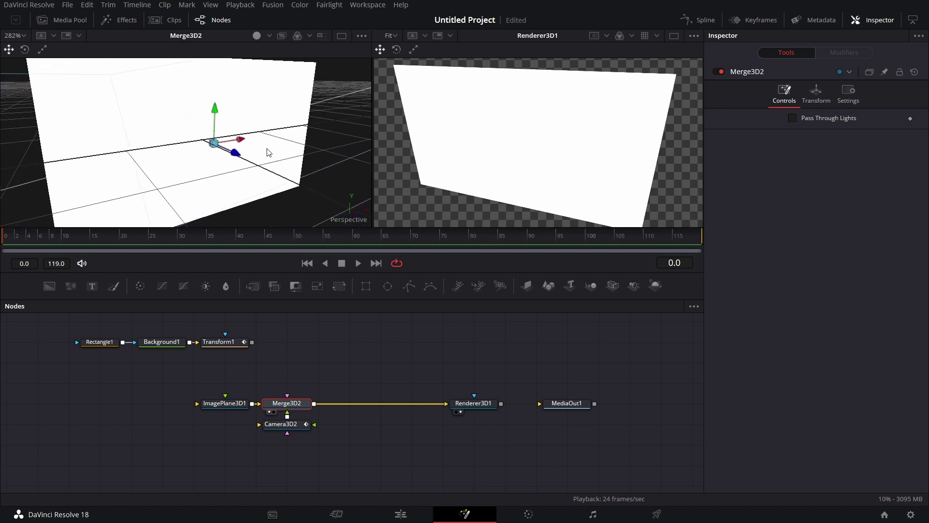
{"action": "right_click", "coordinate": [230, 170]}
{"action": "mouse_move", "coordinate": [290, 203]}
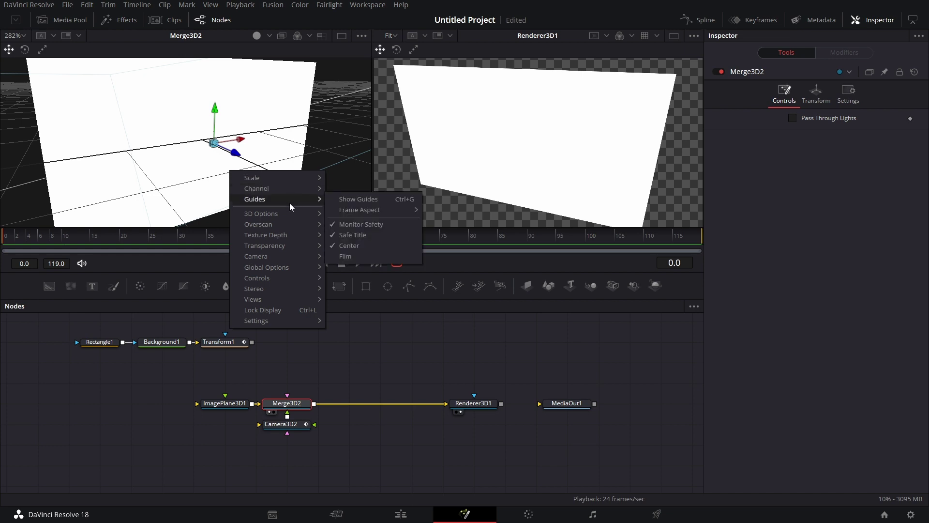
{"action": "mouse_move", "coordinate": [284, 259]}
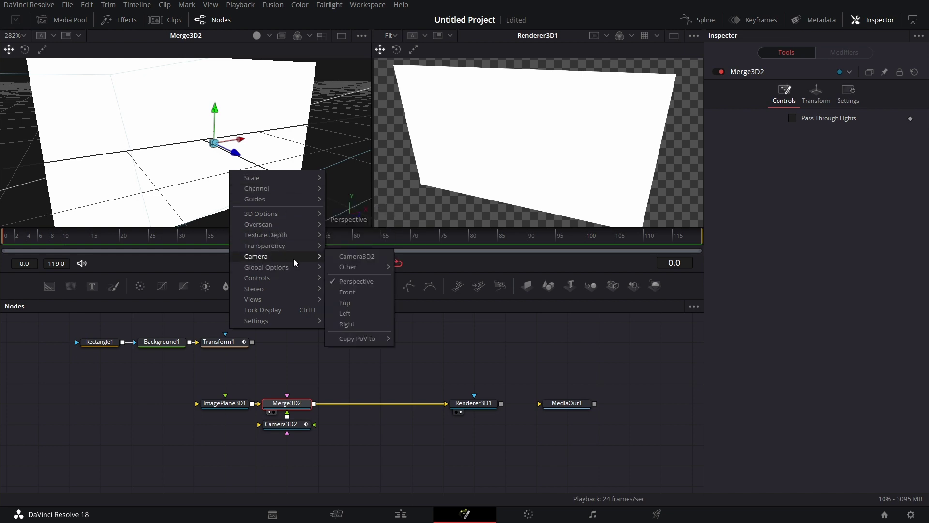
{"action": "mouse_move", "coordinate": [390, 343]}
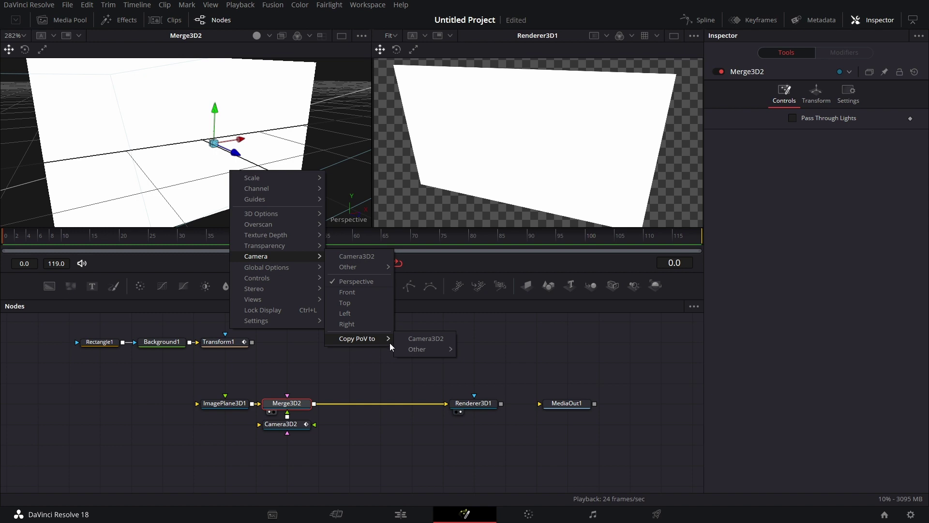
{"action": "left_click", "coordinate": [444, 339]}
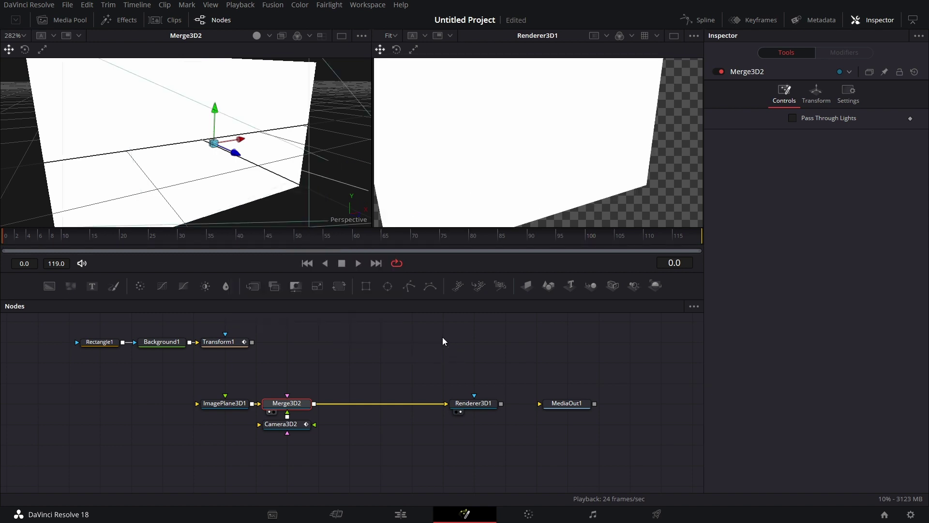
Check Camera3D2's transform keyframes at frame 0 and play back the camera move.
{"action": "left_click", "coordinate": [289, 427]}
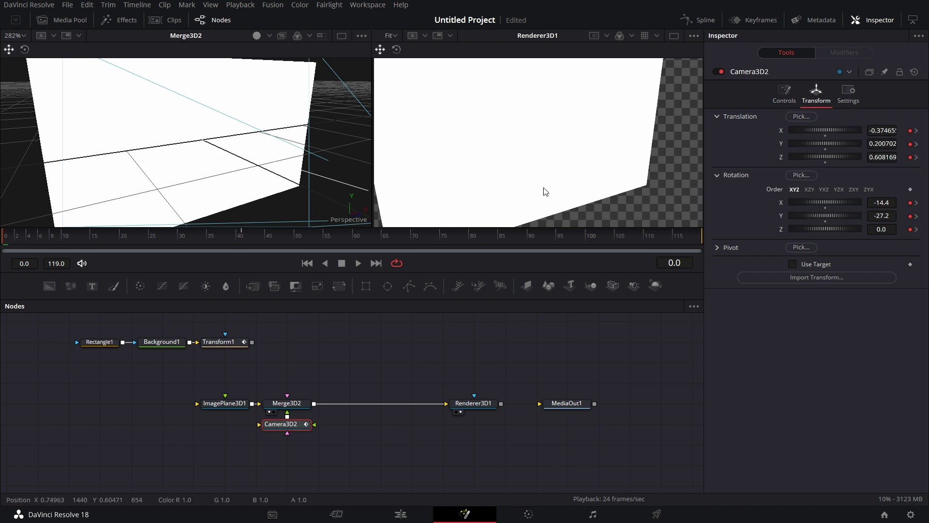
{"action": "left_click", "coordinate": [358, 263]}
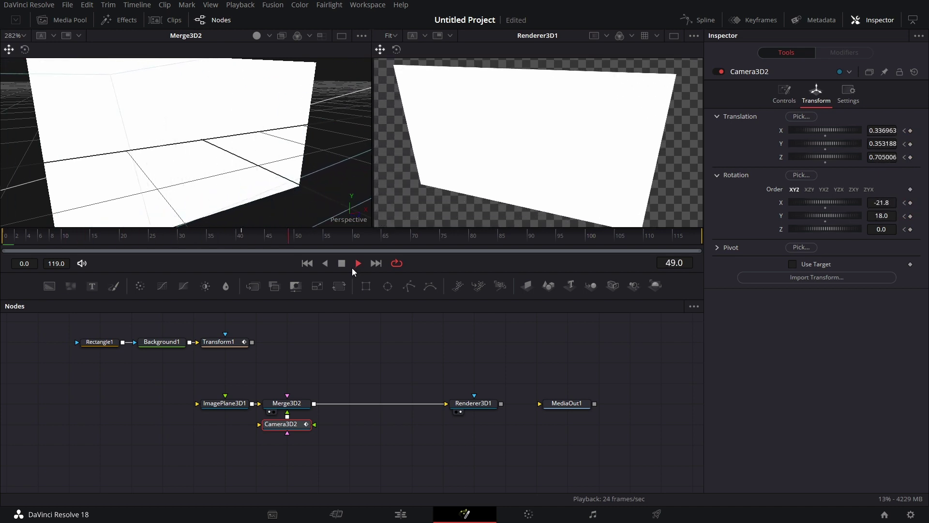
{"action": "key", "text": "space"}
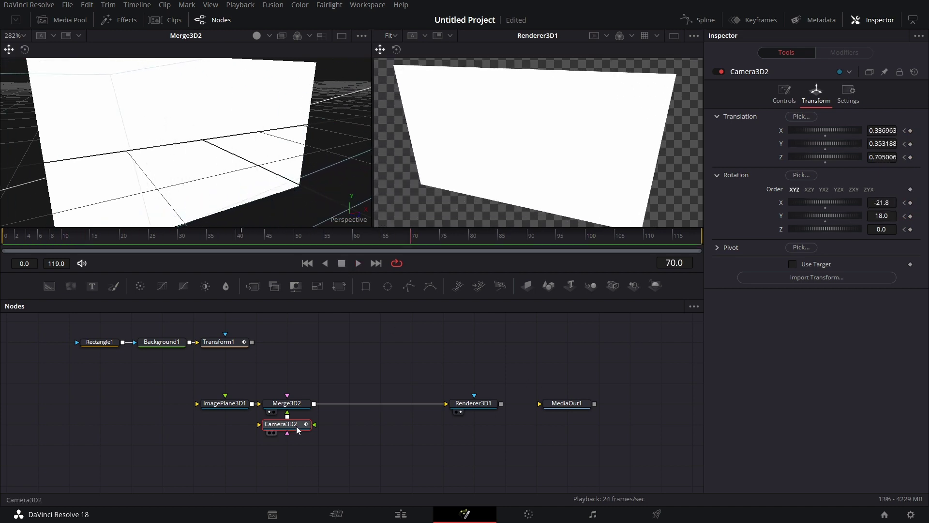
Fit all Camera3D2 curves in the Spline editor, select all their keyframes and smooth them.
{"action": "left_click", "coordinate": [697, 19]}
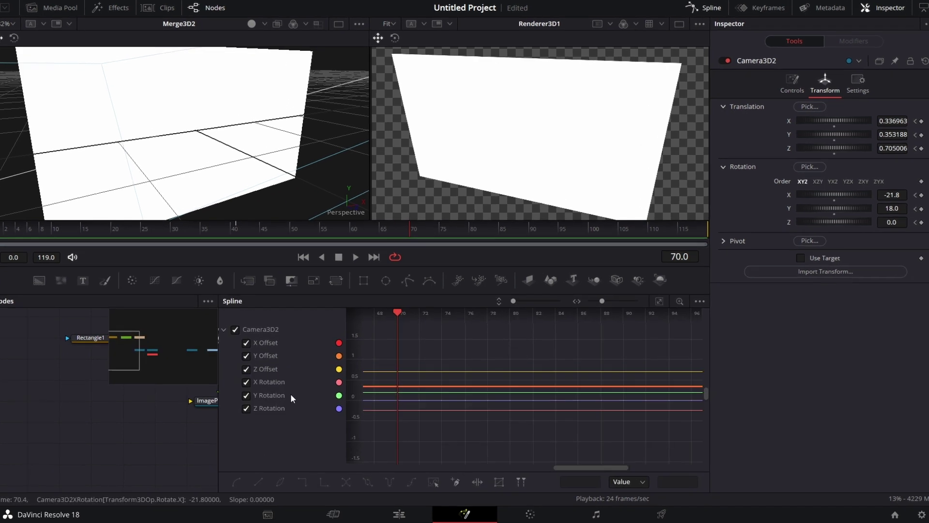
{"action": "left_click", "coordinate": [654, 306]}
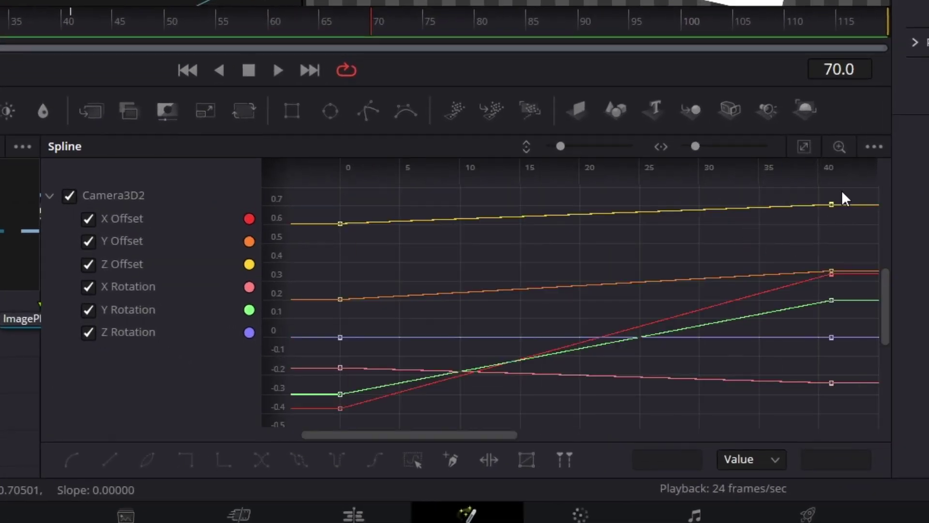
{"action": "left_click", "coordinate": [410, 460]}
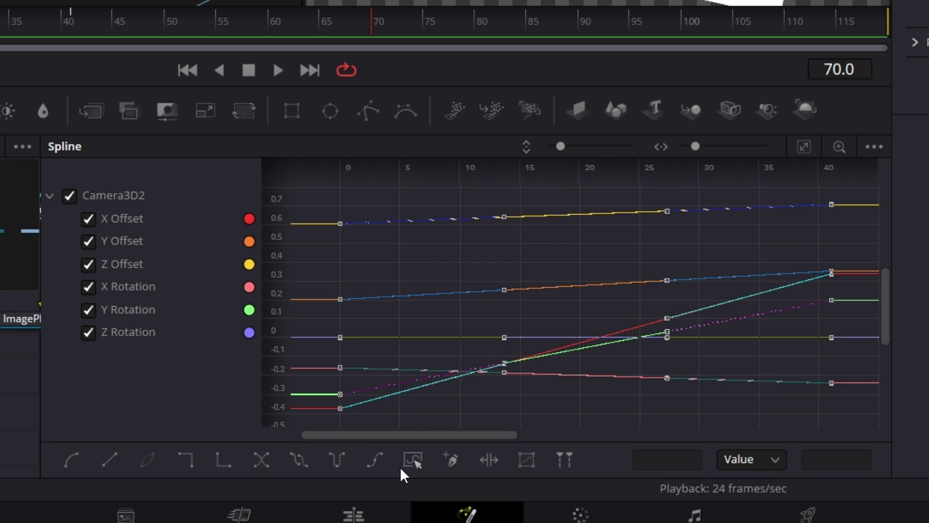
{"action": "left_click", "coordinate": [73, 459]}
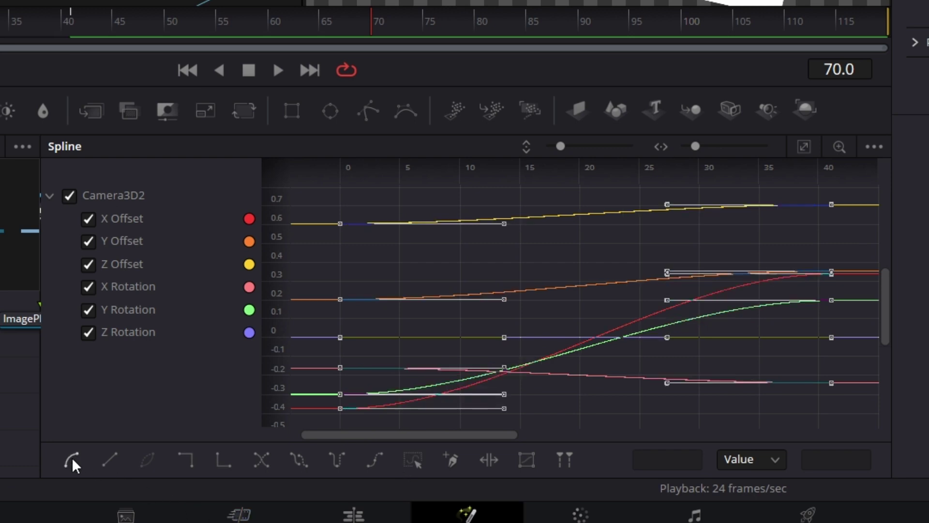
Apply the Out Cubic ease to the selected Camera3D2 keyframes and close the Spline editor.
{"action": "right_click", "coordinate": [831, 205]}
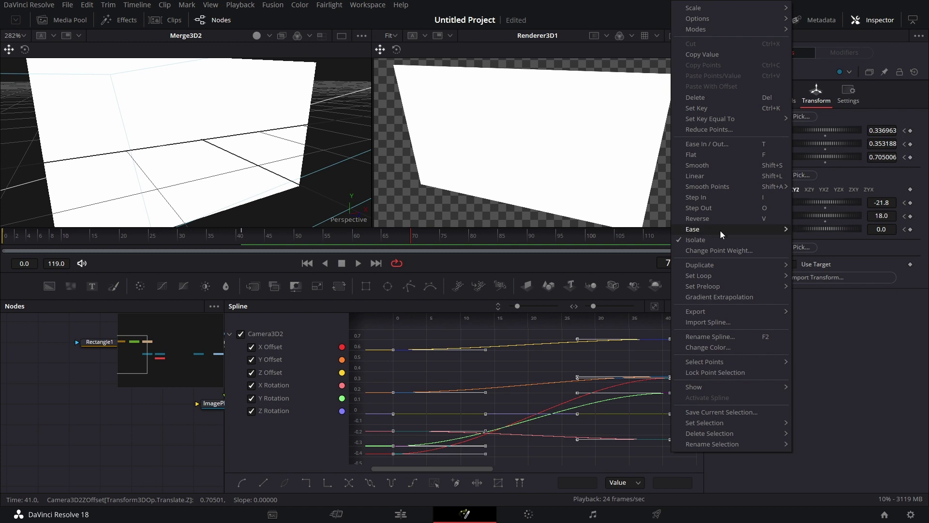
{"action": "mouse_move", "coordinate": [721, 229]}
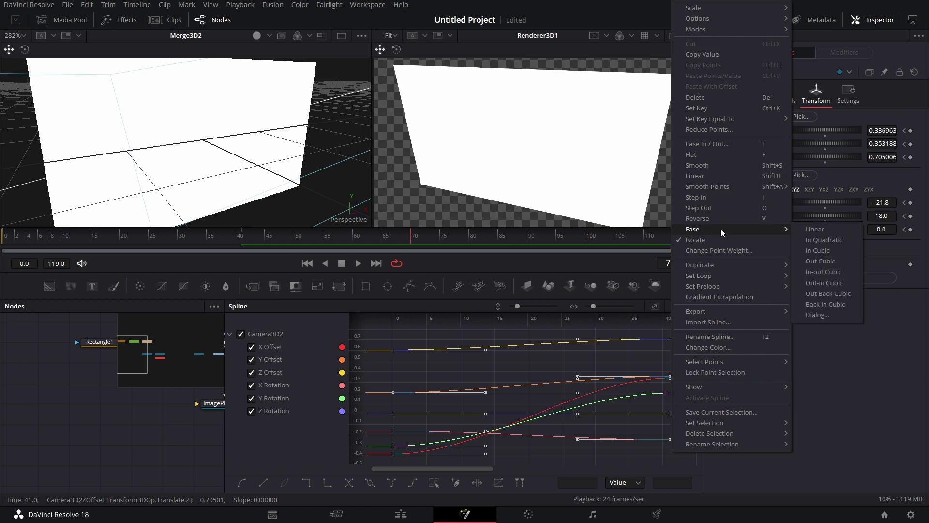
{"action": "left_click", "coordinate": [836, 271]}
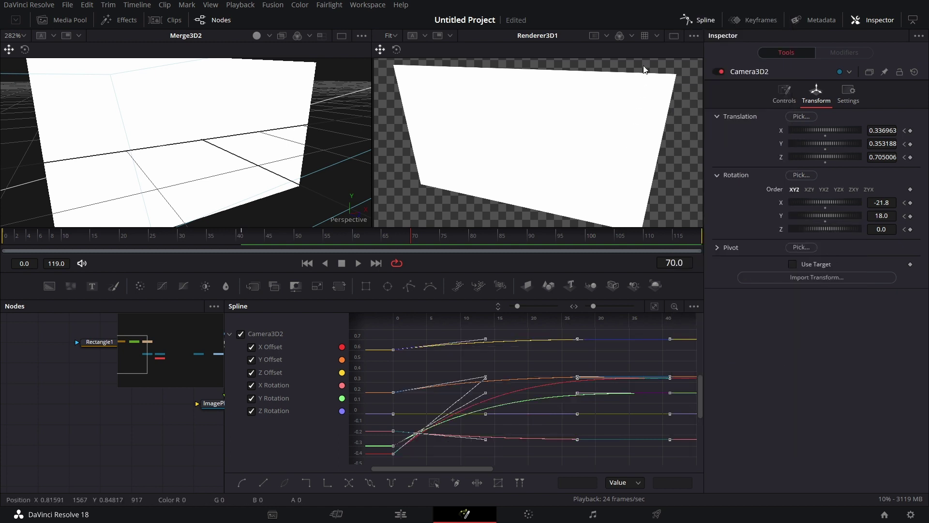
{"action": "left_click", "coordinate": [698, 20]}
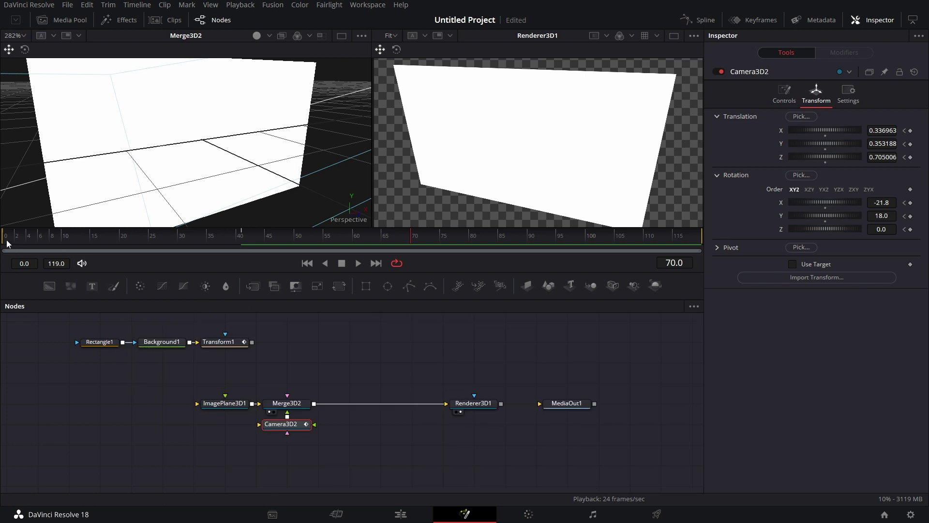
Play back the eased camera animation from frame 0 and stop after the move ends.
{"action": "left_click", "coordinate": [6, 241]}
{"action": "left_click", "coordinate": [358, 264]}
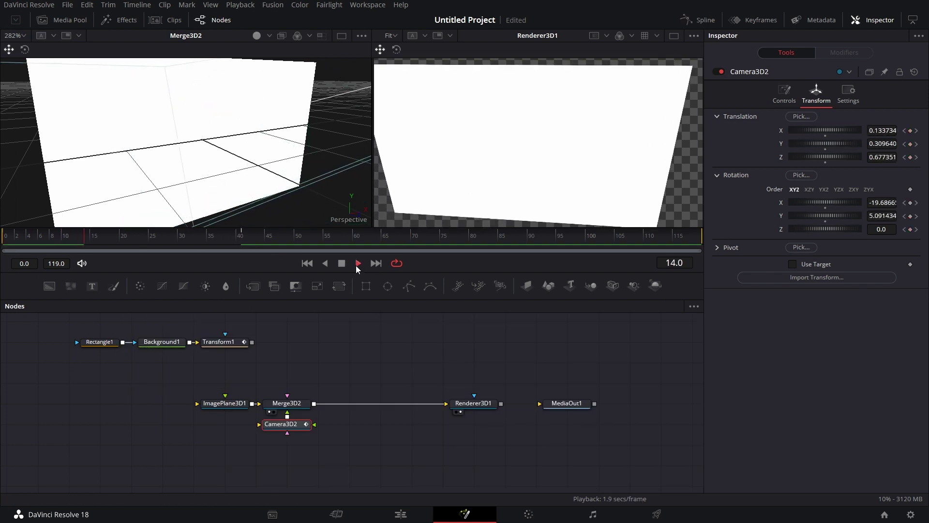
{"action": "key", "text": "space"}
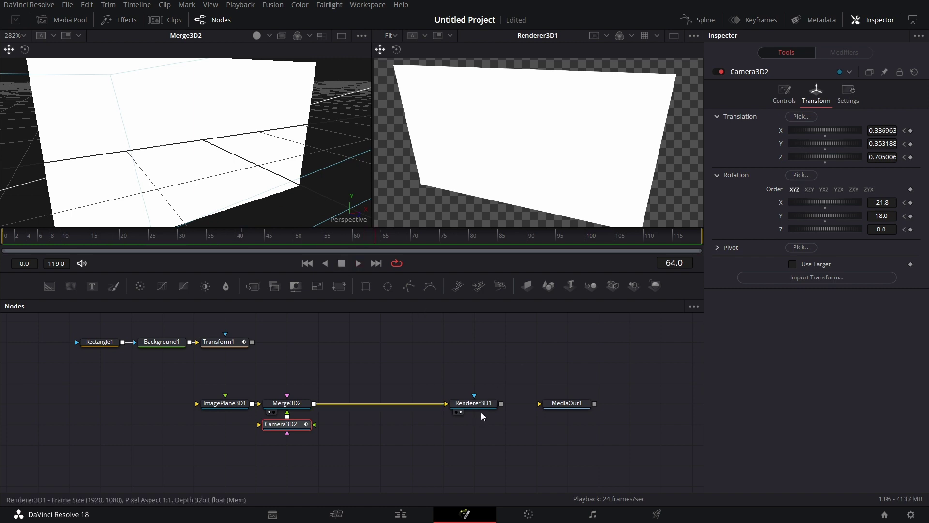
Place Renderer3D1 right beside Merge3D2 and connect its output to MediaOut1.
{"action": "left_click_drag", "start_coordinate": [411, 403], "coordinate": [376, 398]}
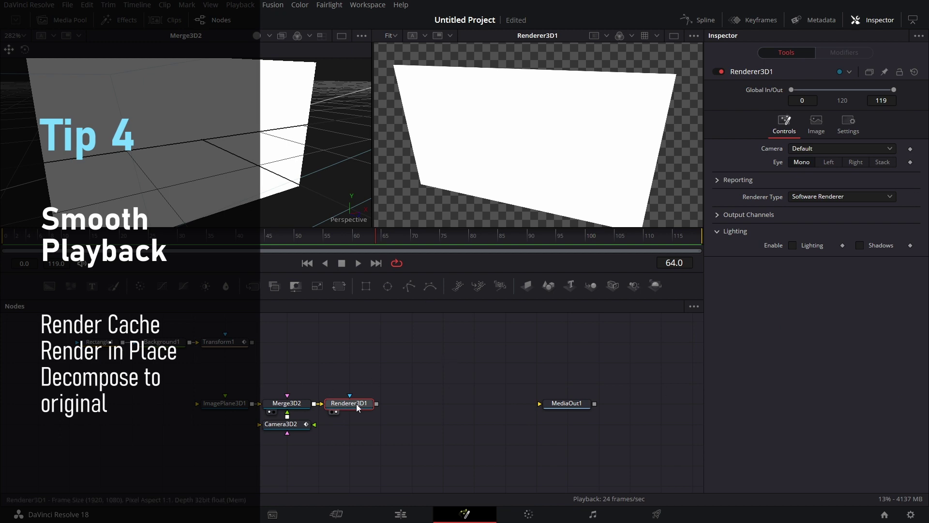
{"action": "left_click_drag", "start_coordinate": [377, 404], "coordinate": [541, 402]}
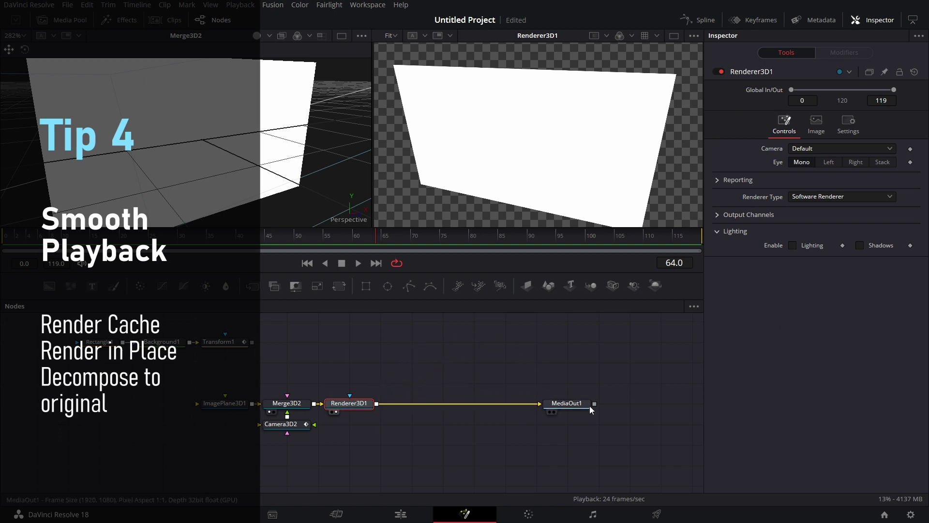
Play the Fusion Composition clip from its start on the Edit page, stop playback and return the playhead to 00:00:00:00.
{"action": "left_click", "coordinate": [425, 512]}
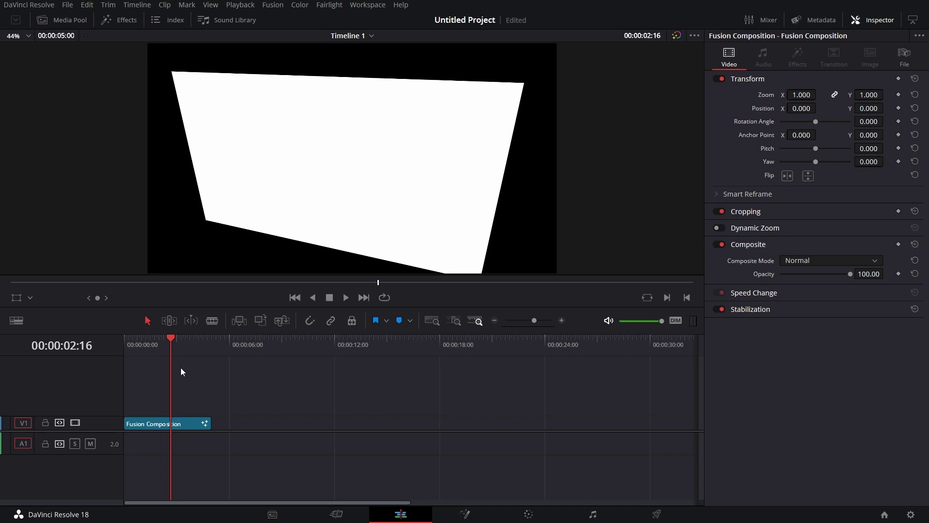
{"action": "left_click_drag", "start_coordinate": [171, 339], "coordinate": [120, 343]}
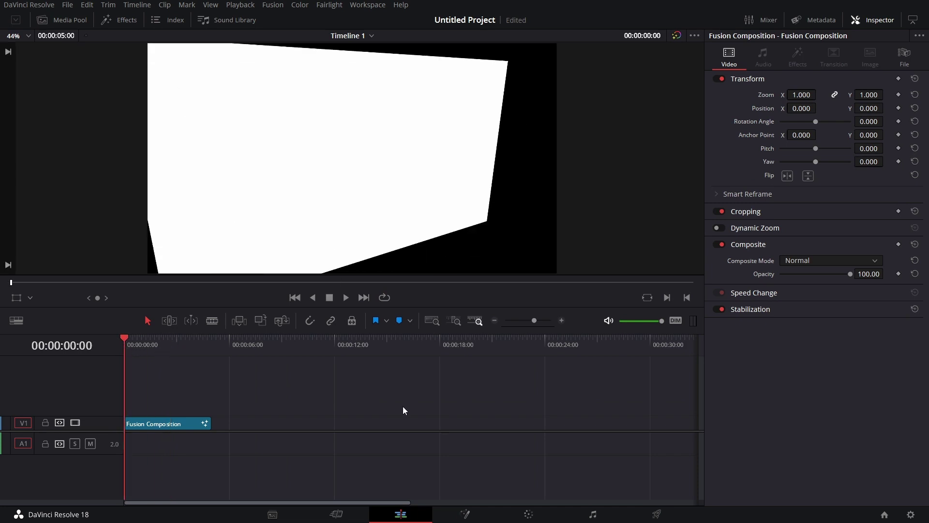
{"action": "left_click", "coordinate": [347, 298]}
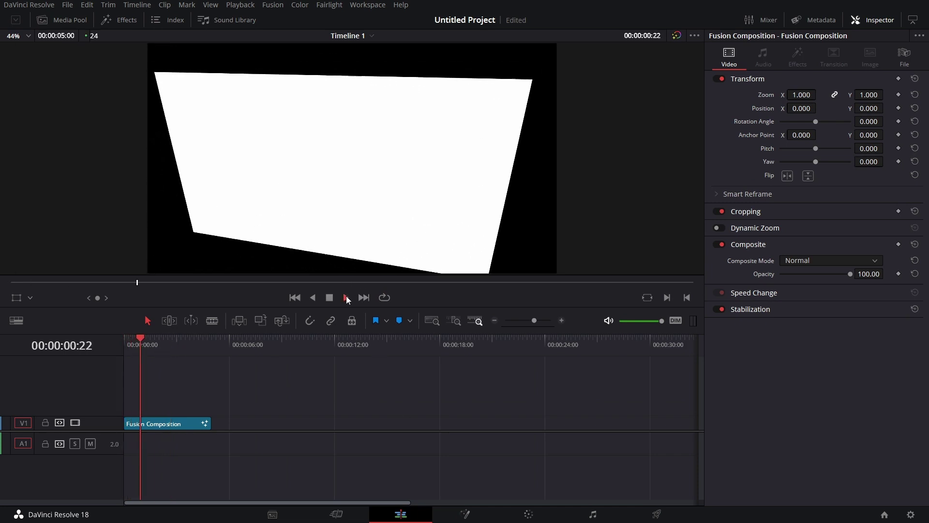
{"action": "left_click", "coordinate": [330, 298]}
{"action": "left_click_drag", "start_coordinate": [180, 339], "coordinate": [123, 342]}
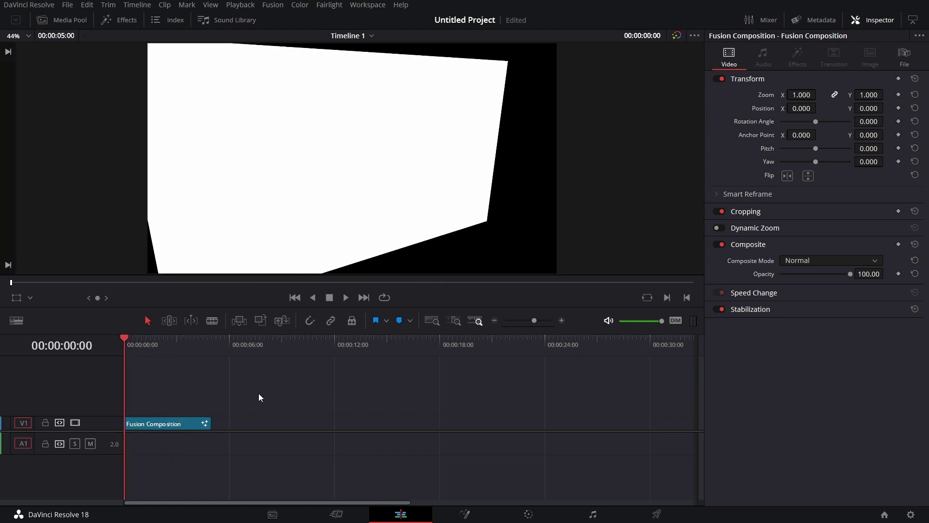
Turn on the timeline's render cache so the Fusion Composition clip is cached for smooth playback.
{"action": "left_click", "coordinate": [244, 5]}
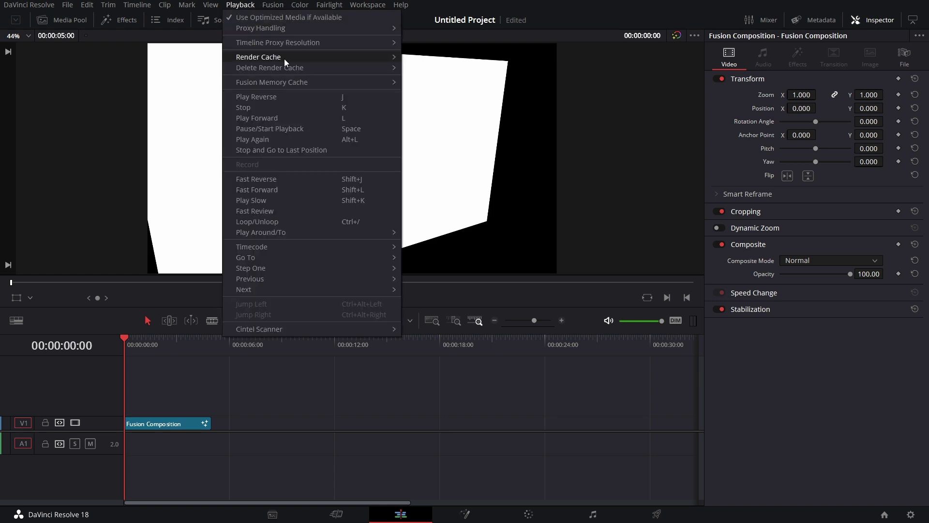
{"action": "mouse_move", "coordinate": [288, 58]}
{"action": "left_click", "coordinate": [438, 67]}
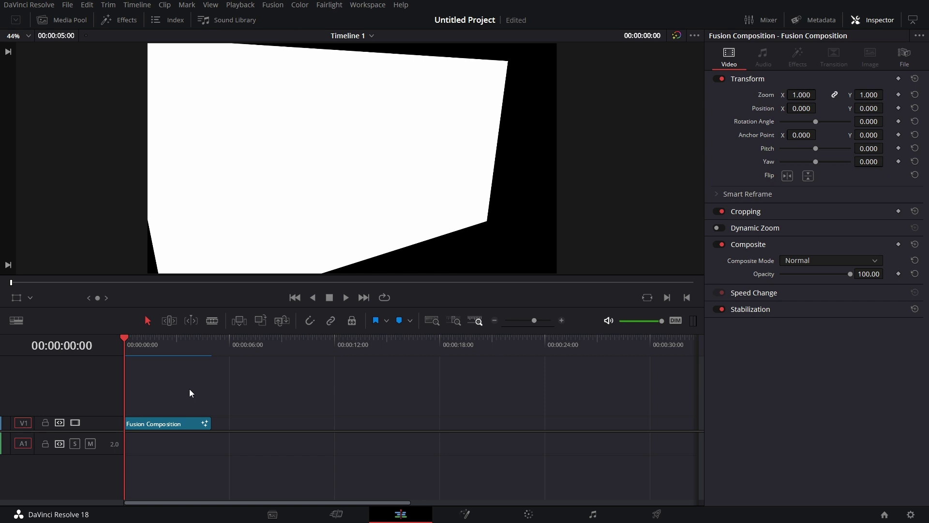
Render the Fusion Composition clip in place as a QuickTime DNxHD file with 0 frame handles, saved in the Videos folder.
{"action": "right_click", "coordinate": [176, 425]}
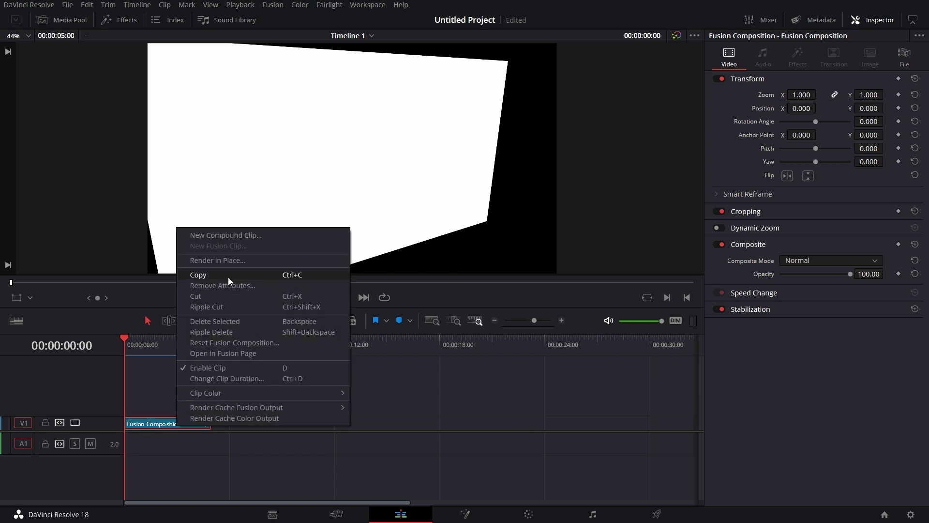
{"action": "left_click", "coordinate": [236, 262]}
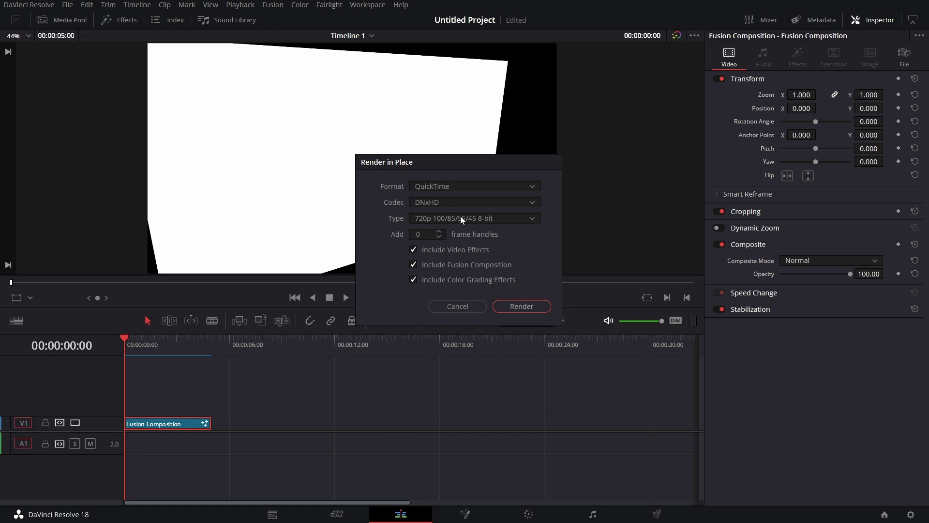
{"action": "left_click", "coordinate": [515, 306]}
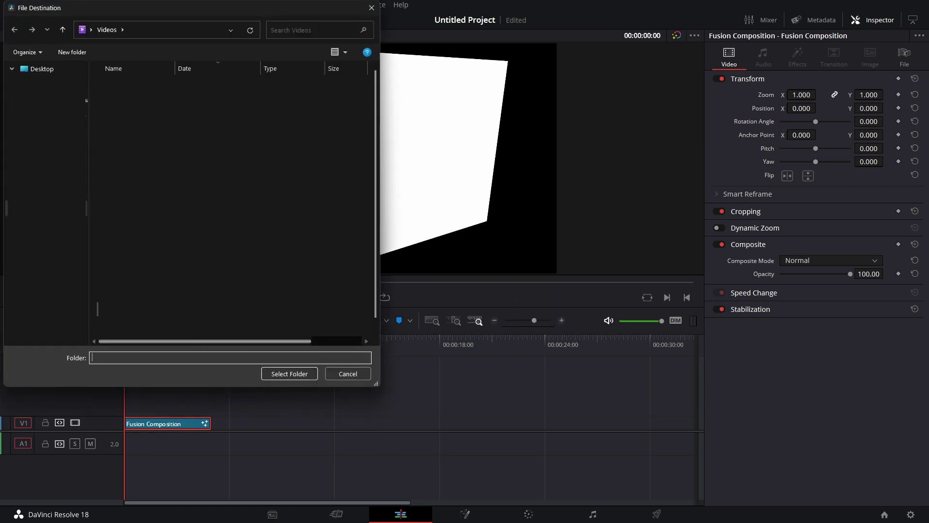
{"action": "left_click", "coordinate": [291, 376]}
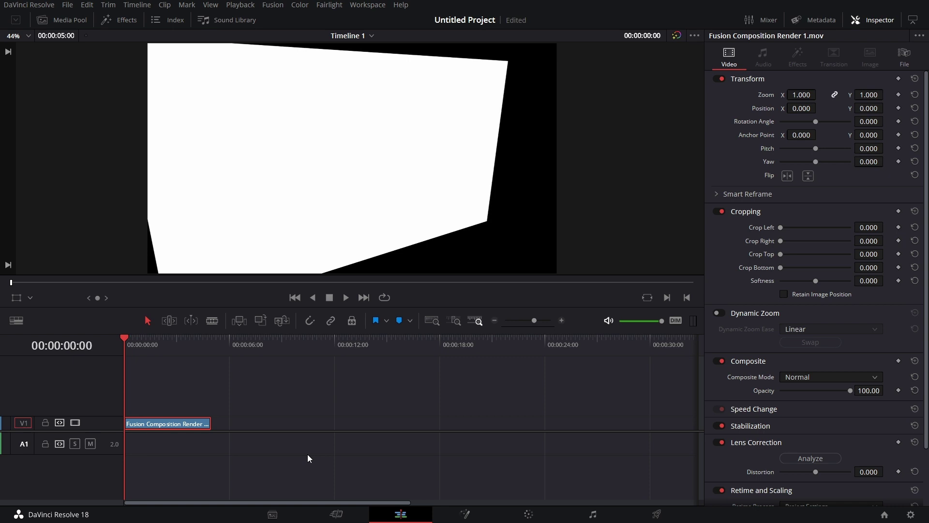
Decompose the rendered clip to its original Fusion composition and open it on the Fusion page at 00:00:01:22.
{"action": "right_click", "coordinate": [172, 428]}
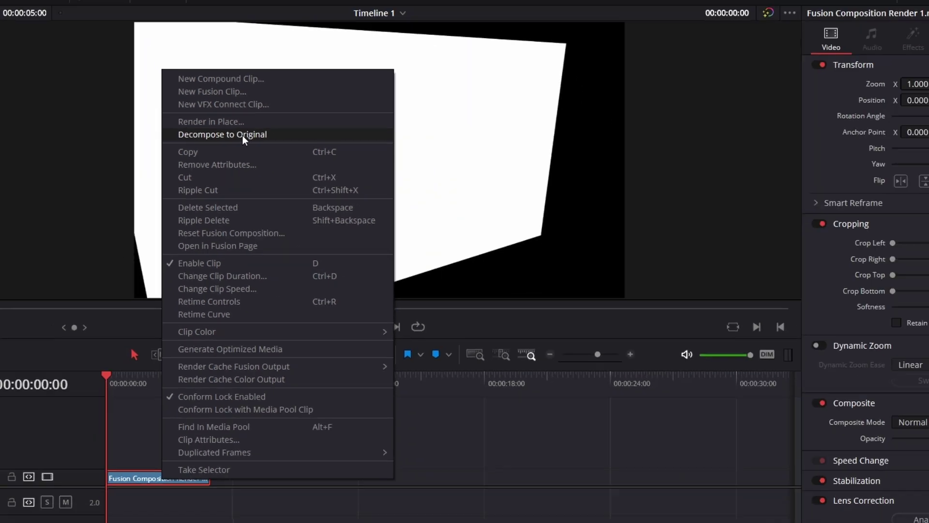
{"action": "left_click", "coordinate": [255, 129]}
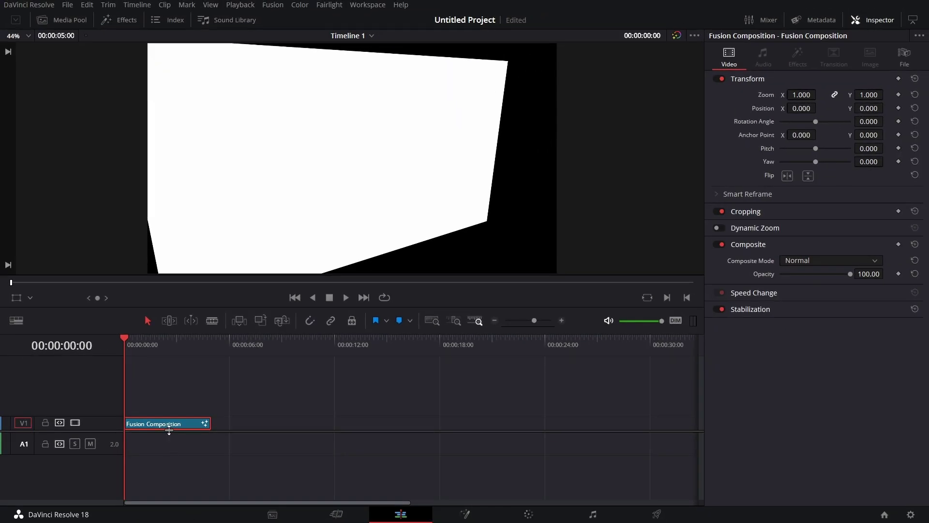
{"action": "left_click", "coordinate": [158, 340]}
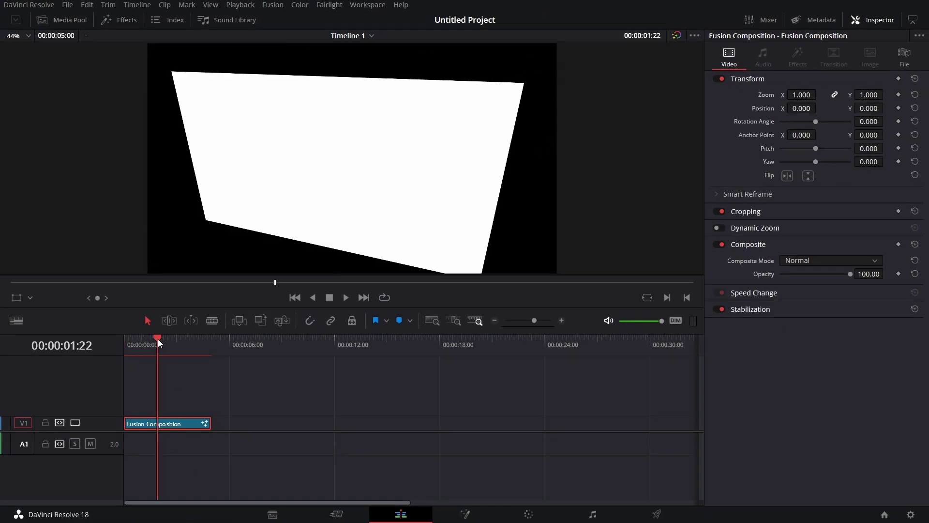
{"action": "left_click", "coordinate": [434, 509]}
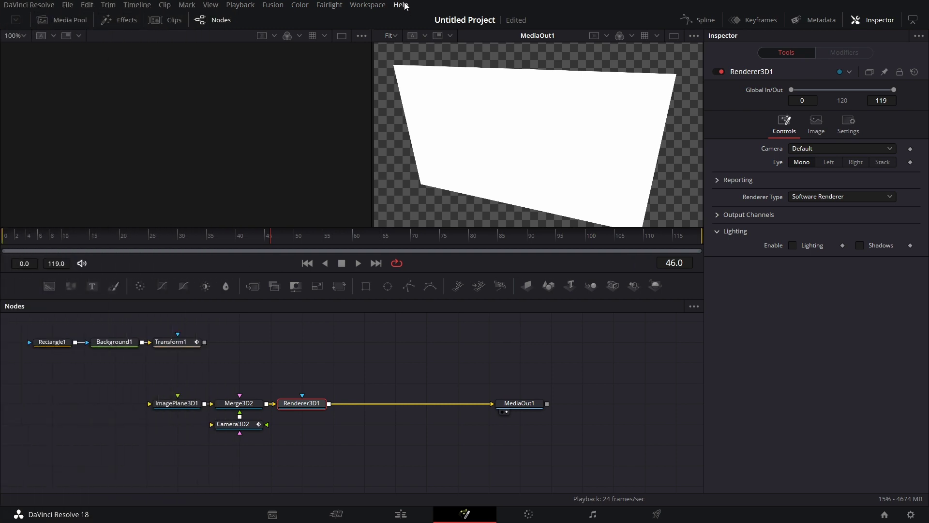
Consult the help resources for DaVinci Resolve, then browse the training videos and guides on Blackmagic Design's training web page.
{"action": "left_click", "coordinate": [401, 5]}
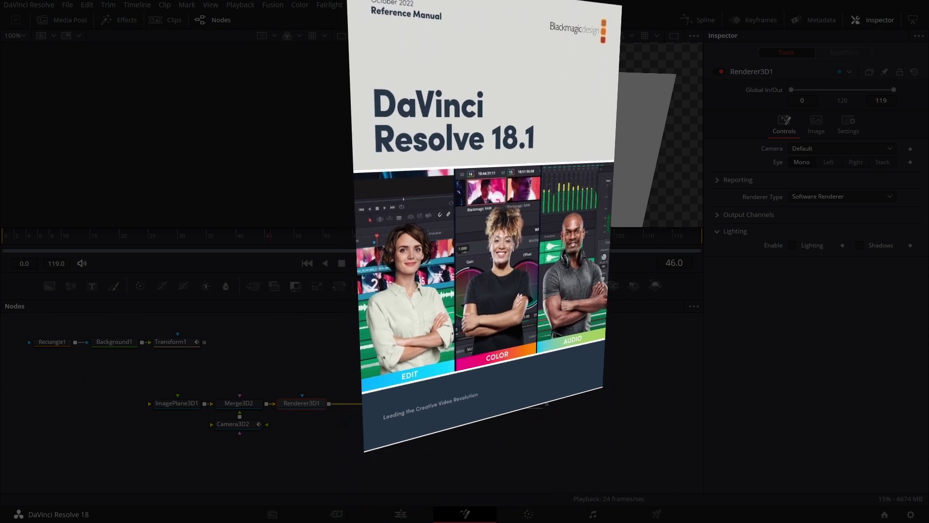
{"action": "left_click", "coordinate": [441, 29]}
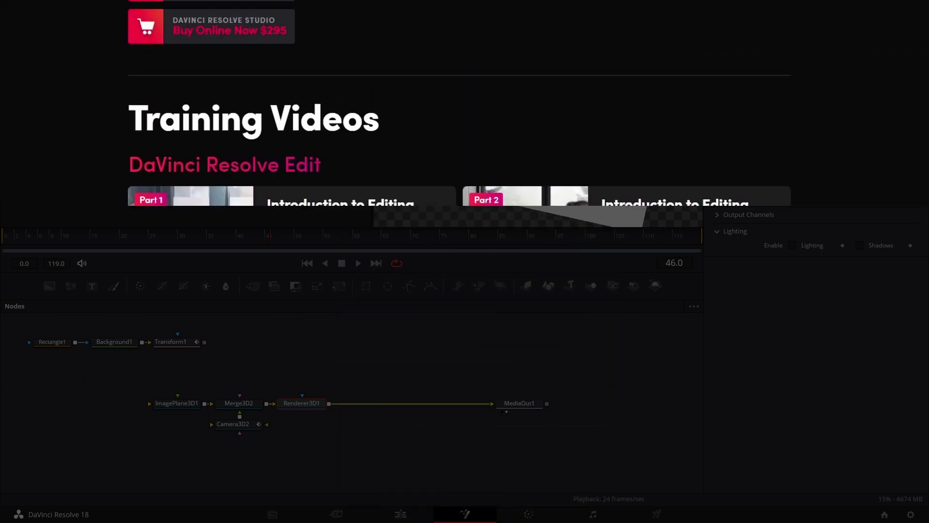
{"action": "scroll", "coordinate": [460, 314], "scroll_direction": "down", "scroll_amount": 2}
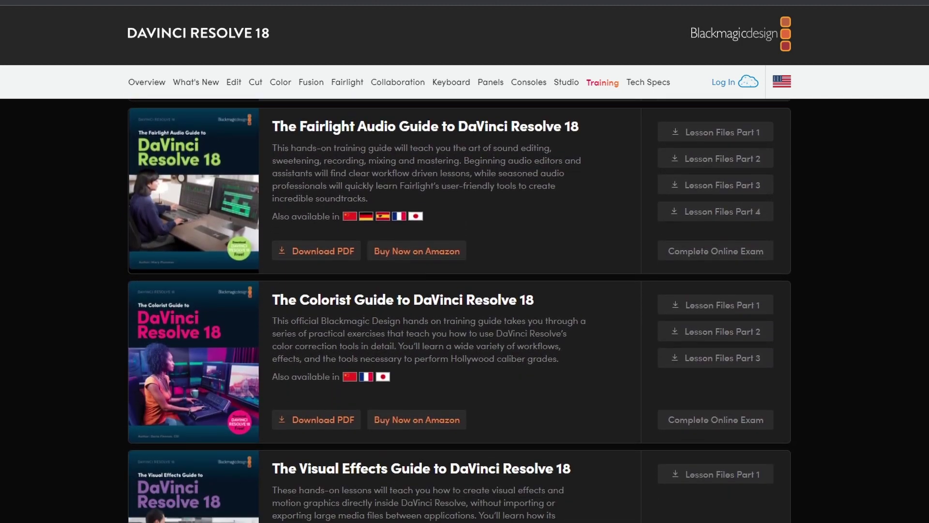
{"action": "scroll", "coordinate": [464, 310], "scroll_direction": "down", "scroll_amount": 7}
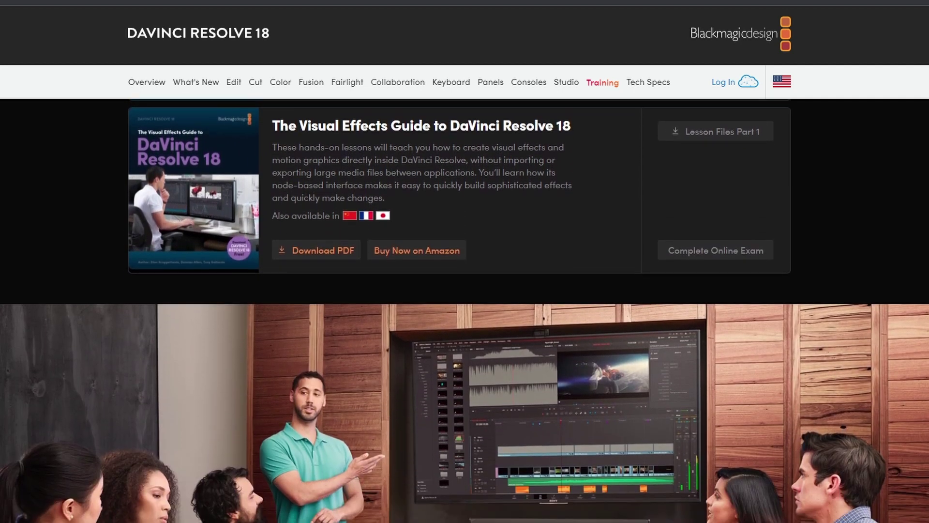
{"action": "scroll", "coordinate": [464, 310], "scroll_direction": "down", "scroll_amount": 6}
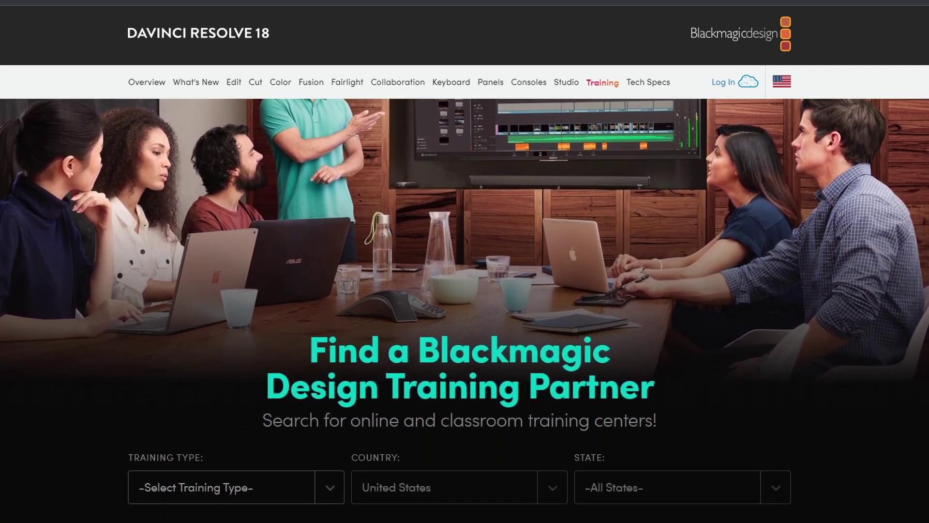